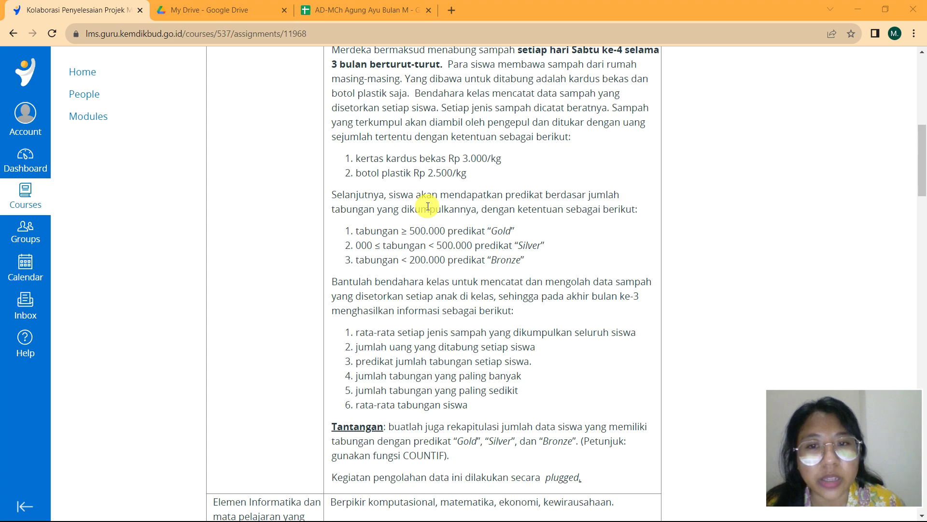
Step: Read the assignment's Gold, Silver and Bronze savings rules, the six required results and the COUNTIF challenge
scroll(428, 206, down, 1)
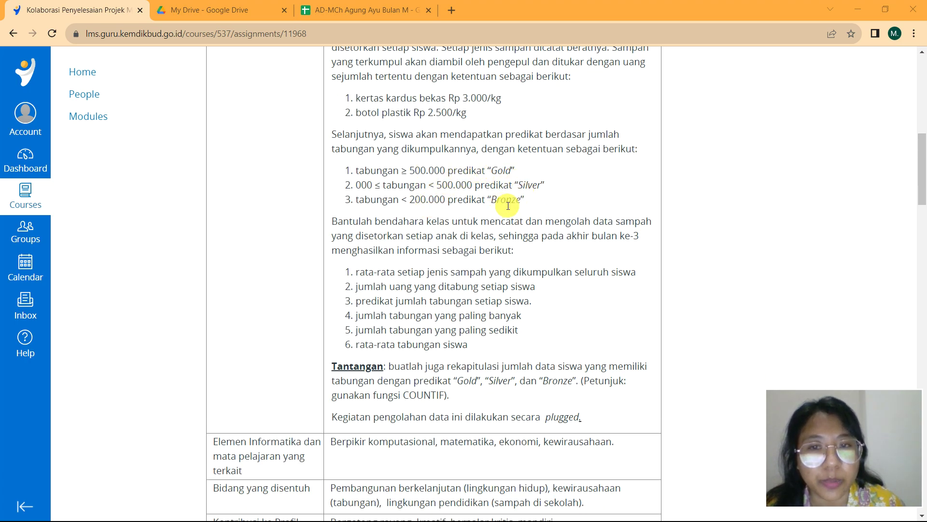
scroll(482, 223, down, 1)
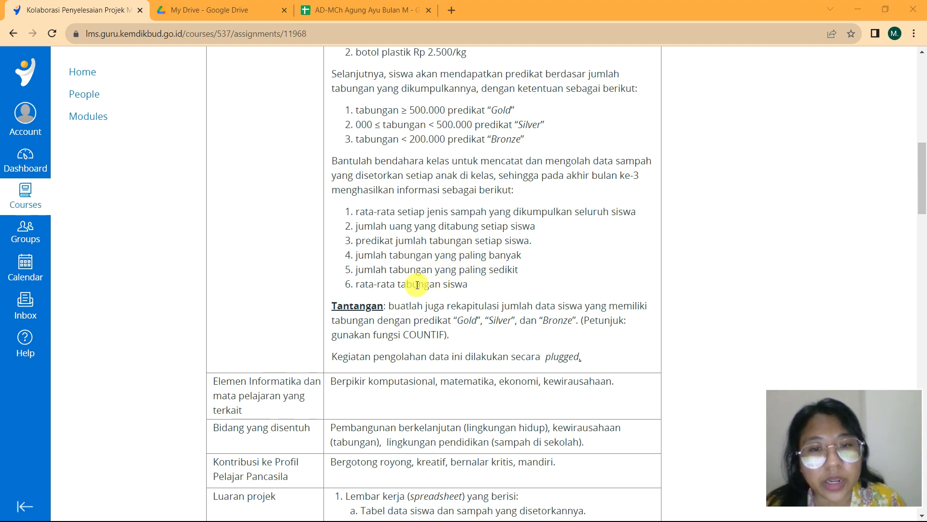
scroll(475, 291, down, 1)
scroll(476, 291, up, 1)
scroll(476, 290, down, 1)
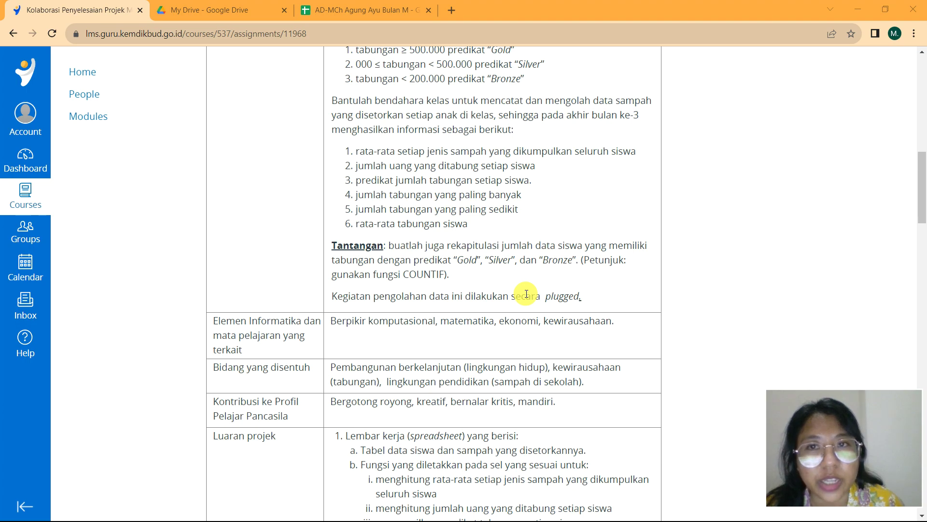
scroll(527, 293, up, 1)
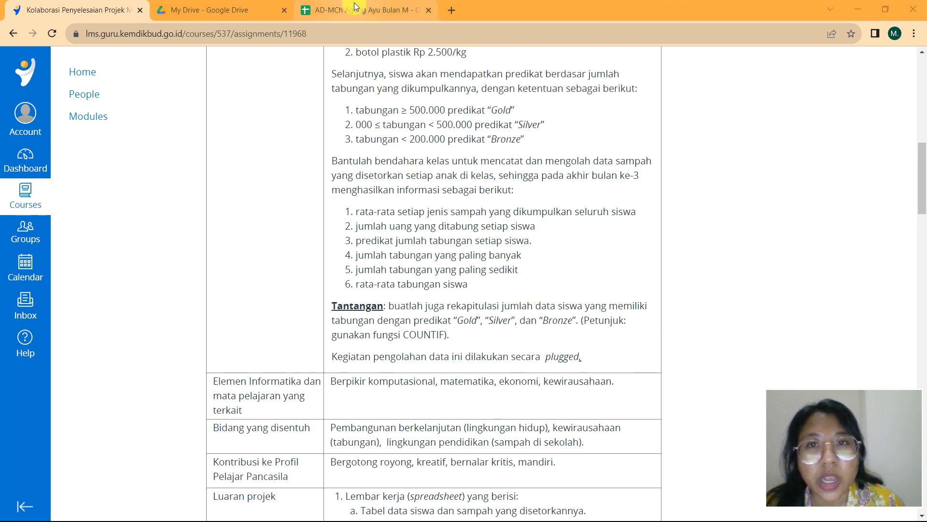
Step: Switch to the waste savings spreadsheet in Google Sheets and examine its two title rows
click(355, 8)
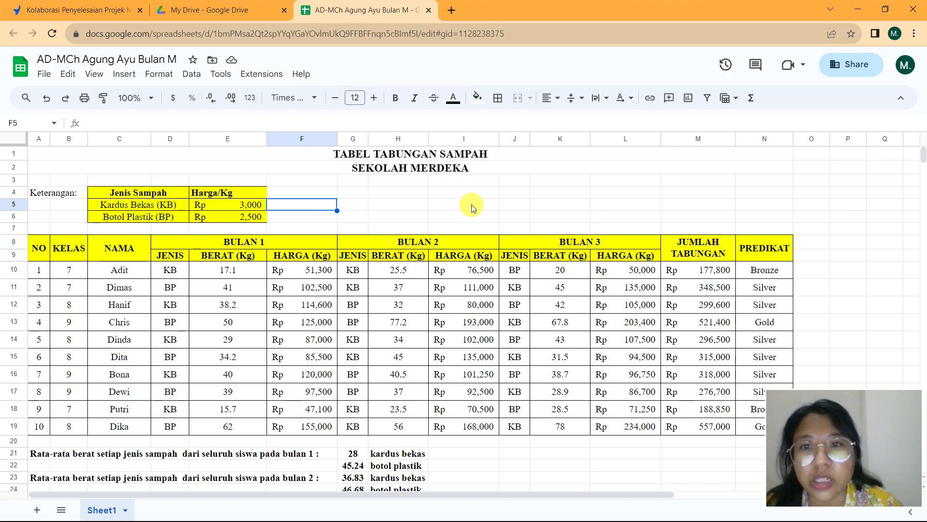
click(274, 156)
click(310, 170)
click(311, 172)
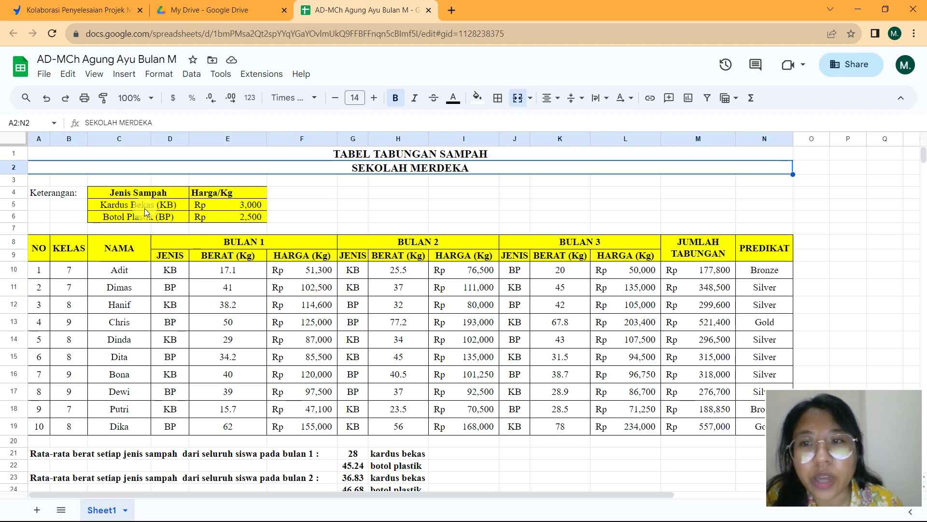
Step: Centre the Harga/Kg header in cell E4 horizontally
click(228, 192)
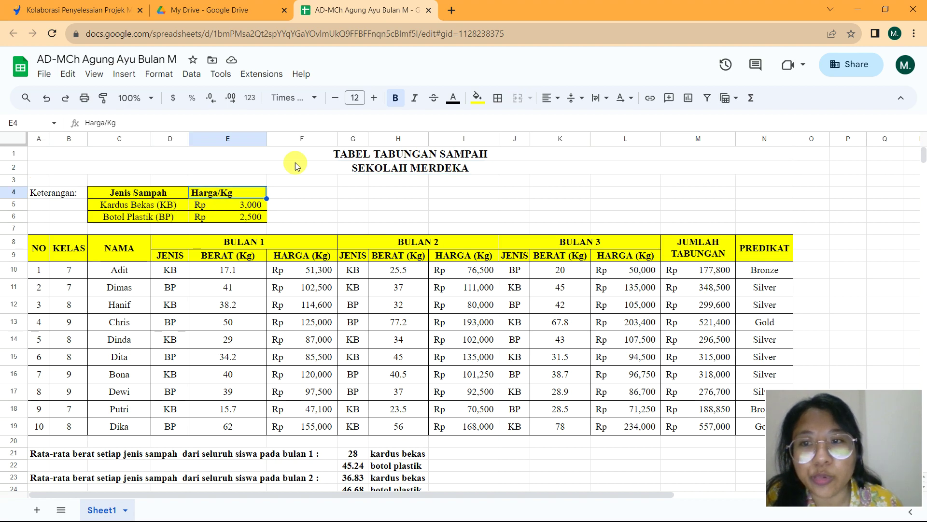
click(549, 102)
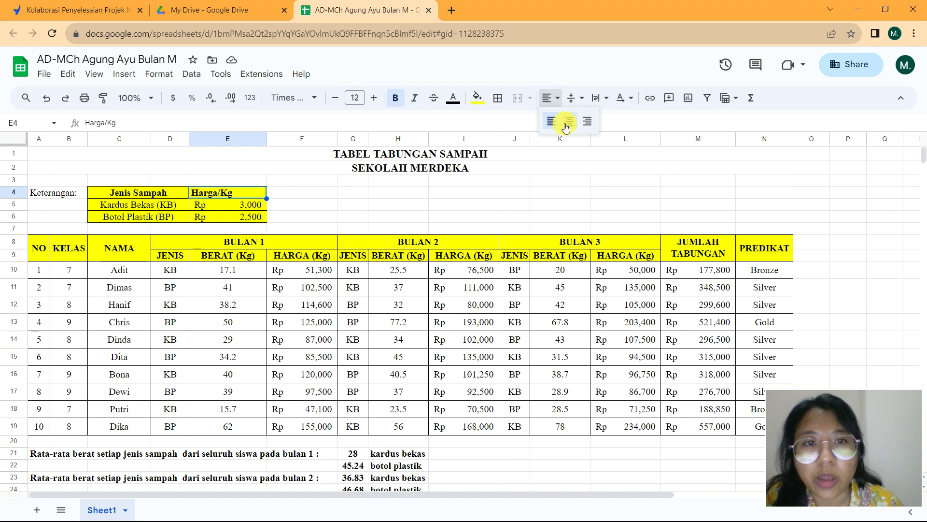
click(565, 125)
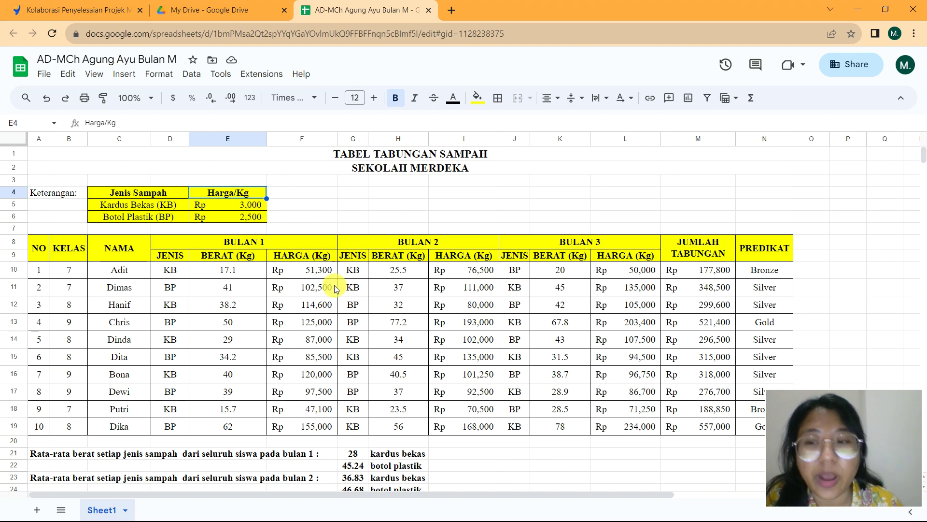
Step: Examine the main table's headers from NO to PREDIKAT, including the JENIS and BERAT subheaders under BULAN 1
click(41, 251)
click(68, 249)
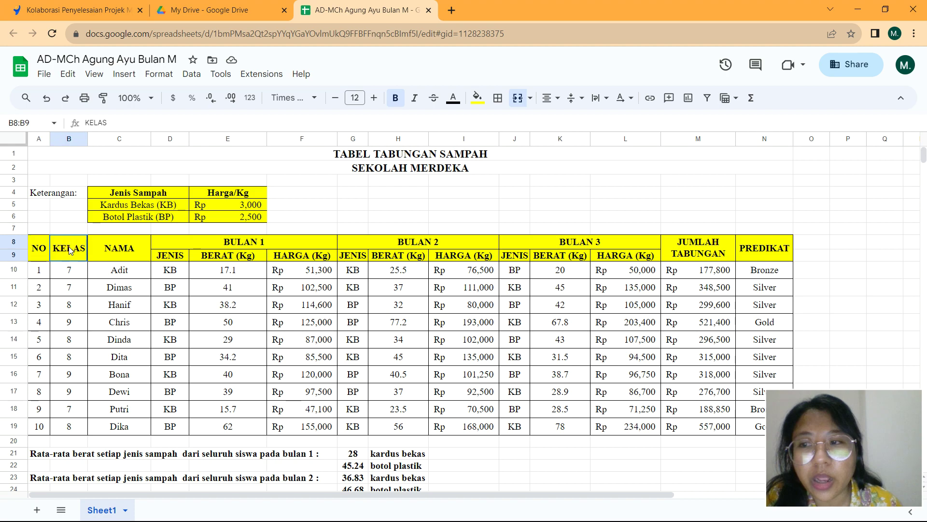
click(114, 249)
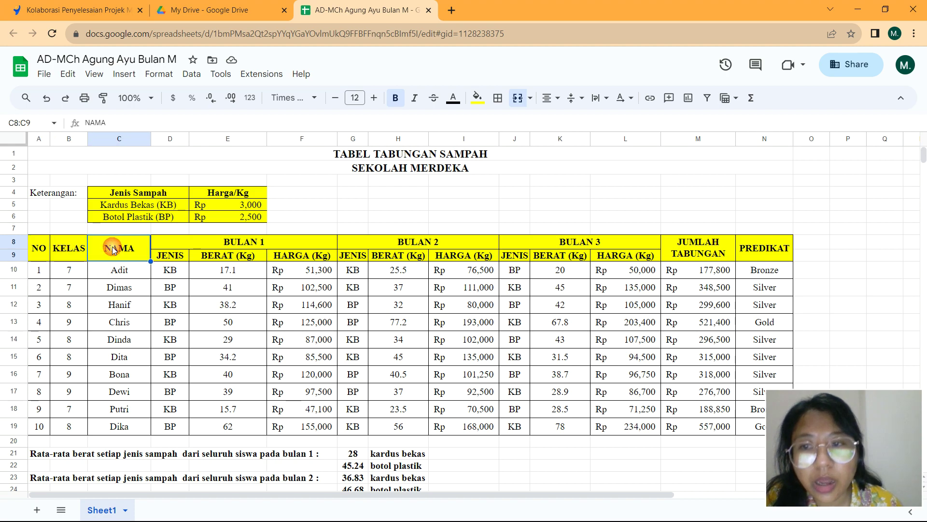
click(240, 244)
click(425, 243)
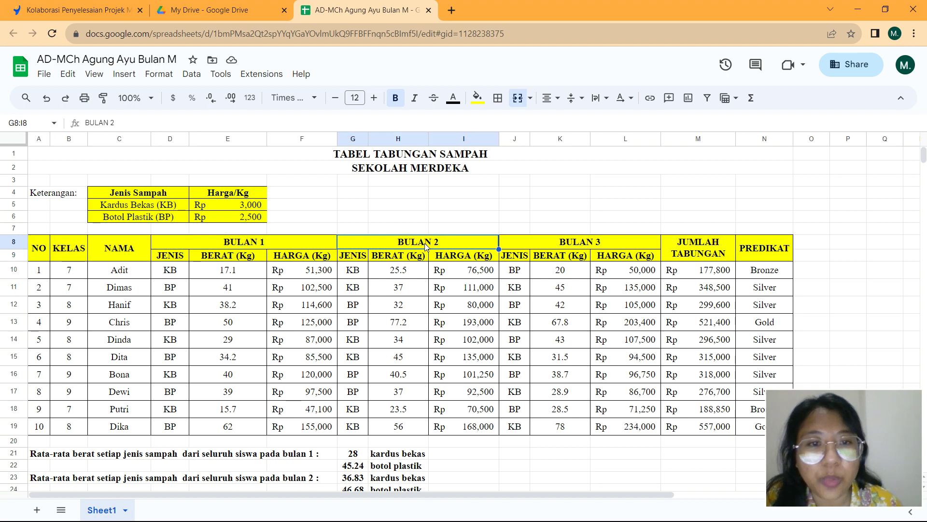
click(559, 244)
click(686, 249)
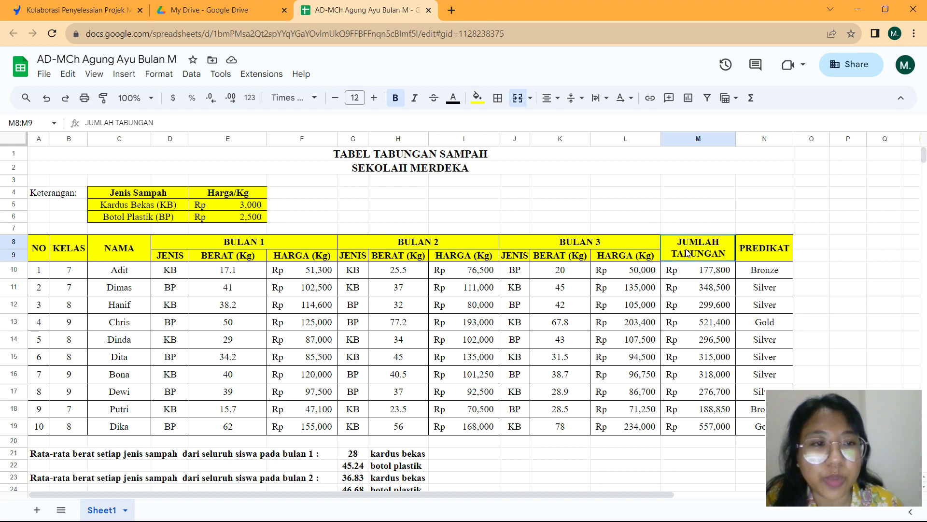
click(755, 250)
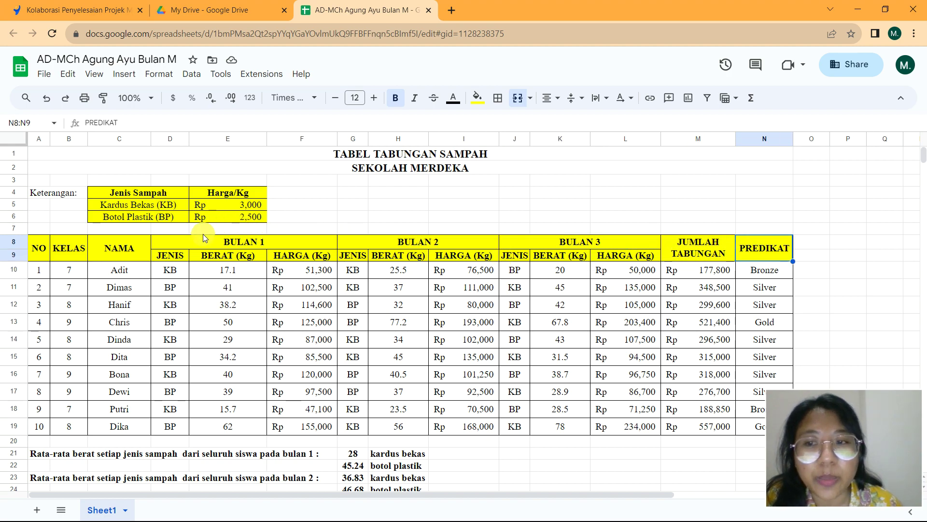
click(178, 258)
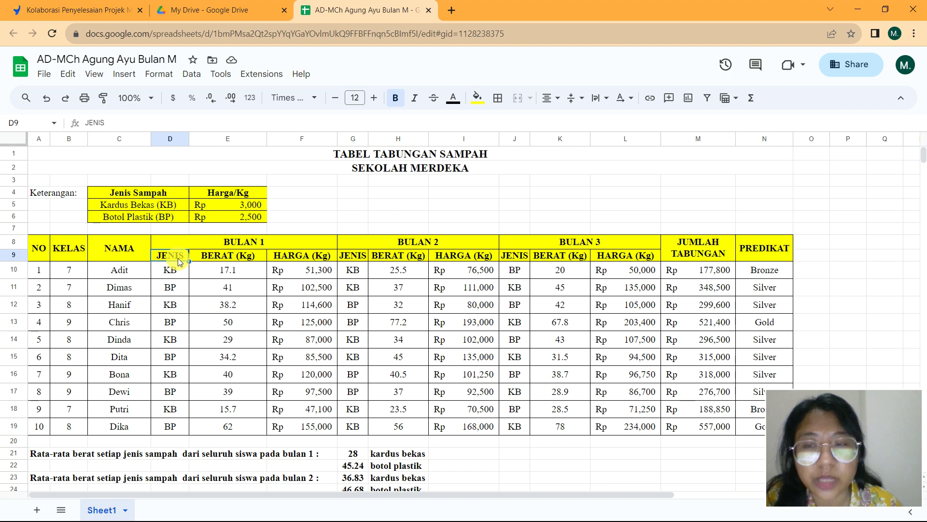
click(216, 259)
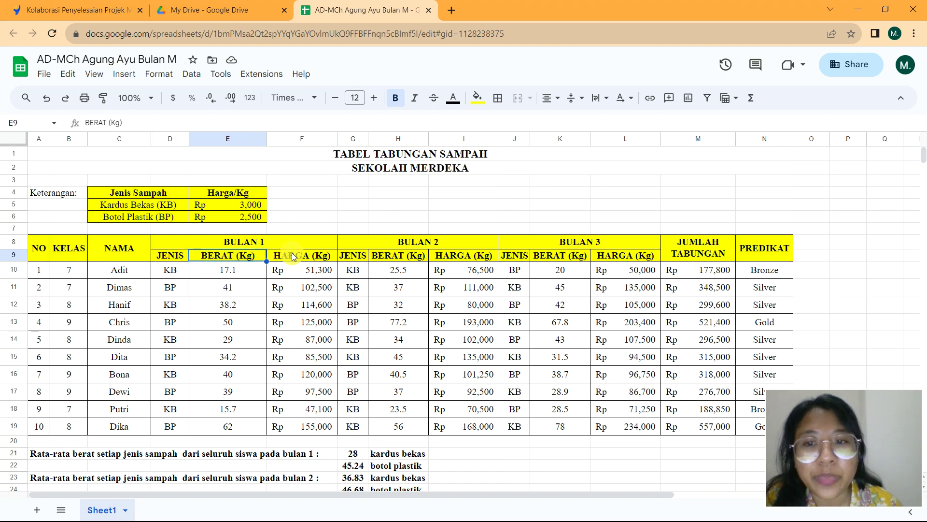
Step: Change the unit in the BULAN 1 price header in F9 so it reads HARGA (Rp)
click(321, 256)
double_click(321, 256)
double_click(319, 256)
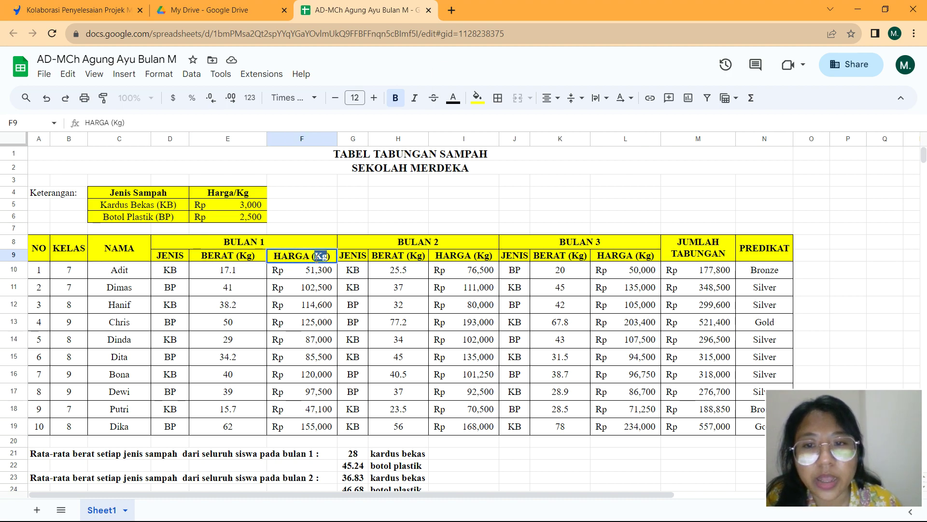
text(Rp)
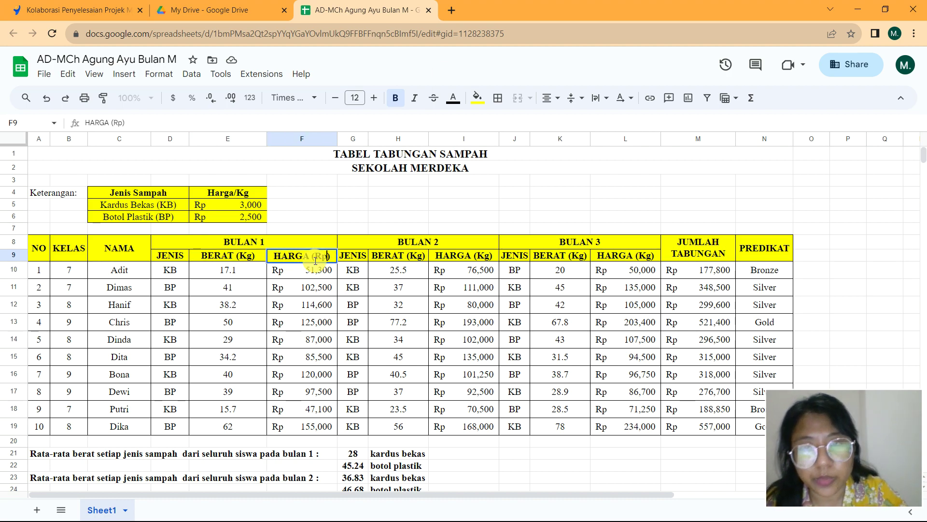
click(358, 269)
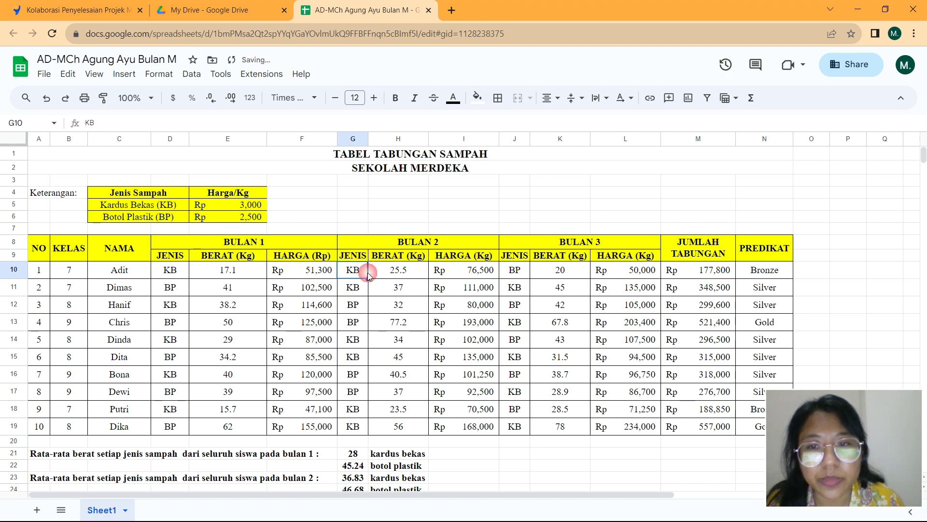
Step: Copy the HARGA (Rp) header from F9 to the BULAN 2 and BULAN 3 price headers in I9 and L9
click(318, 258)
key(ctrl+c)
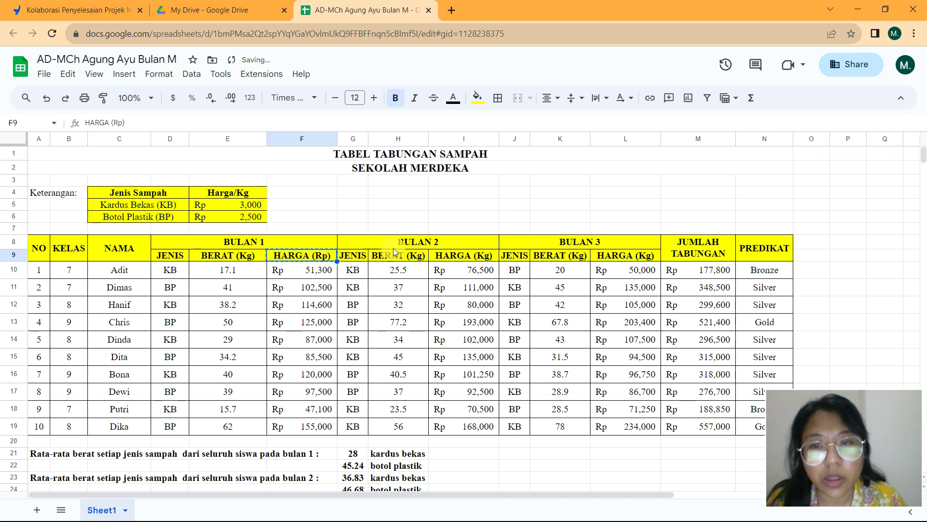
click(453, 259)
key(ctrl+v)
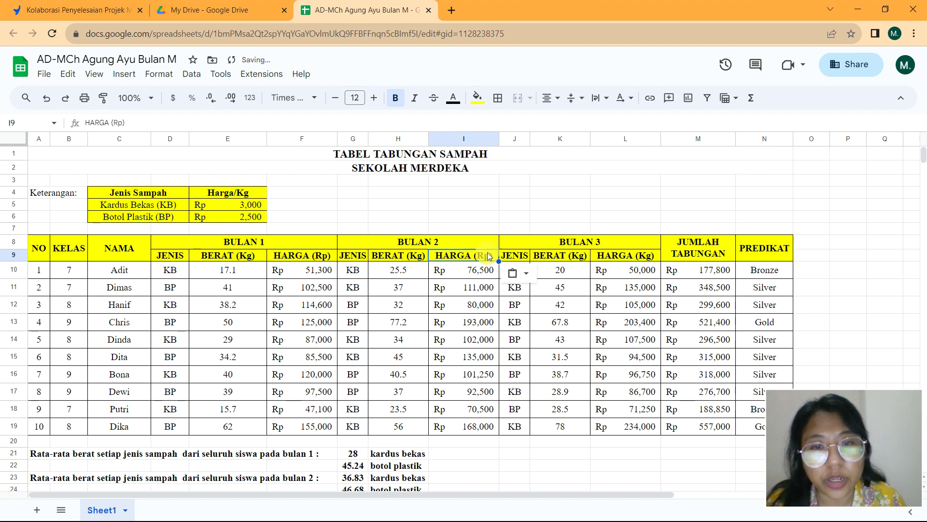
click(630, 260)
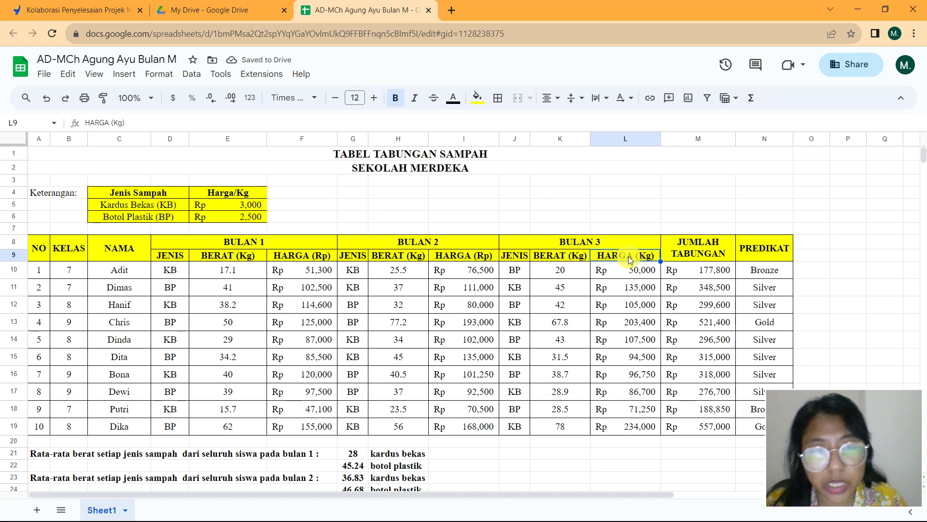
key(ctrl+v)
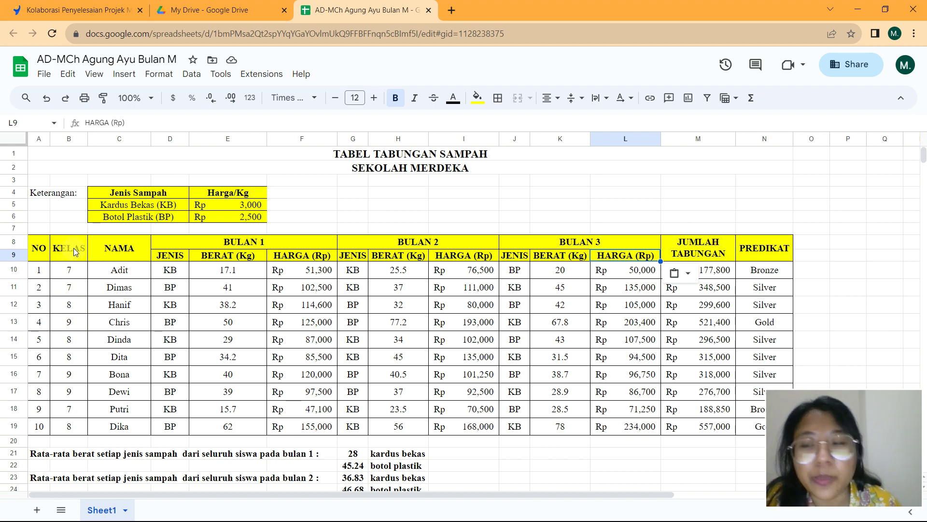
Step: Fill the BULAN 1 price formula from F10 down through F19 for all students
click(71, 269)
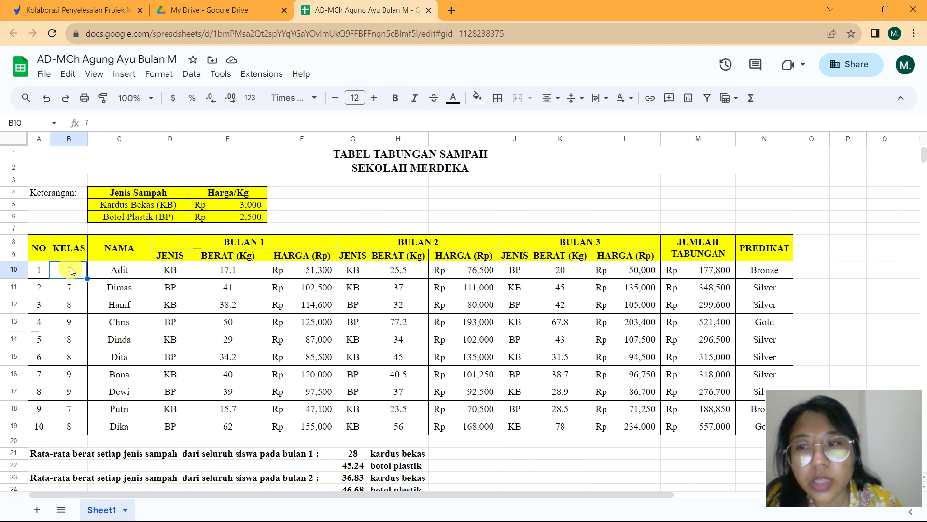
click(130, 274)
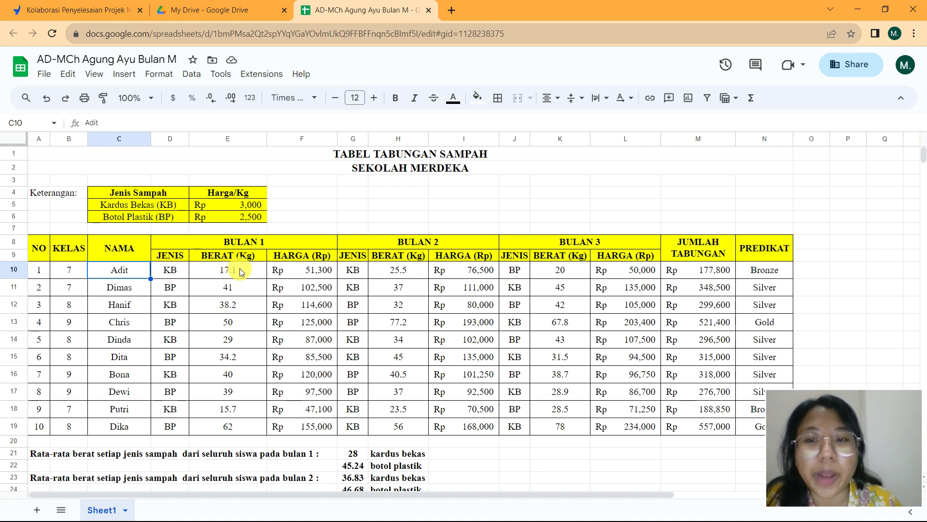
click(310, 273)
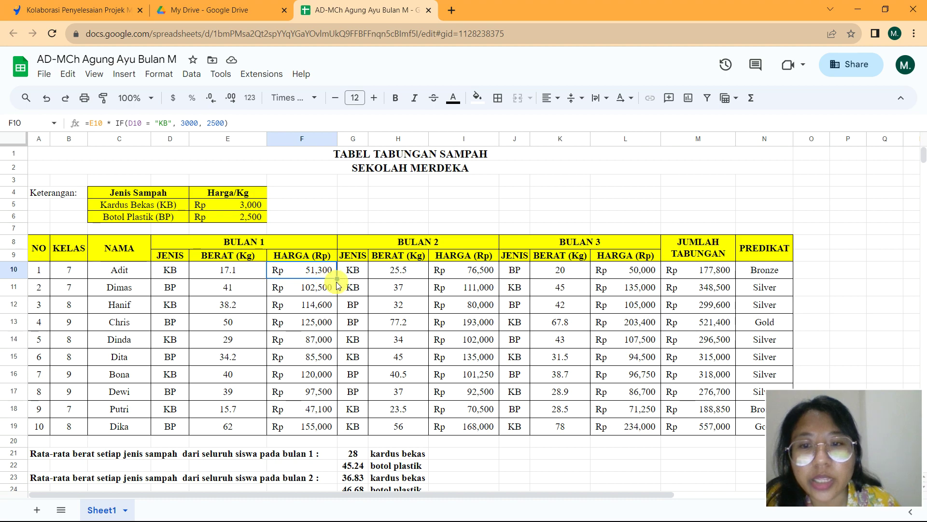
drag(336, 279, 336, 433)
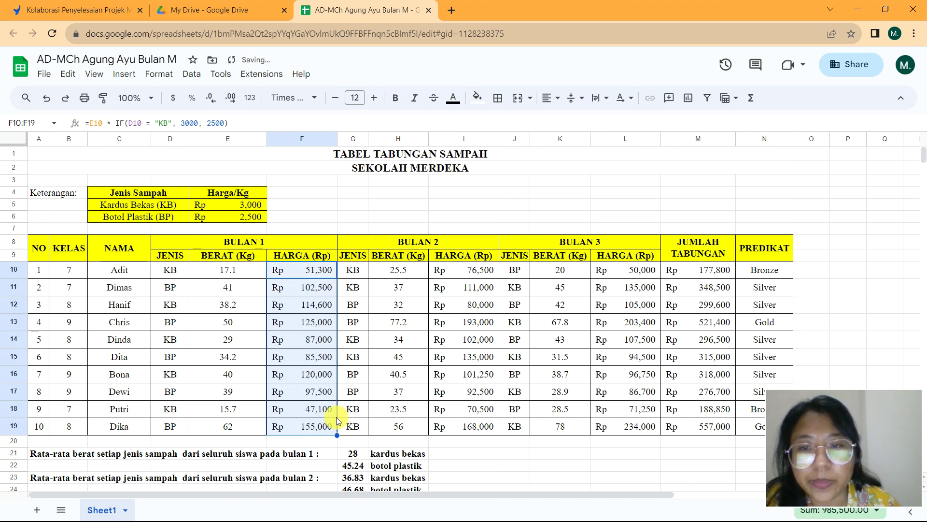
key(shift+ctrl+Up)
click(320, 306)
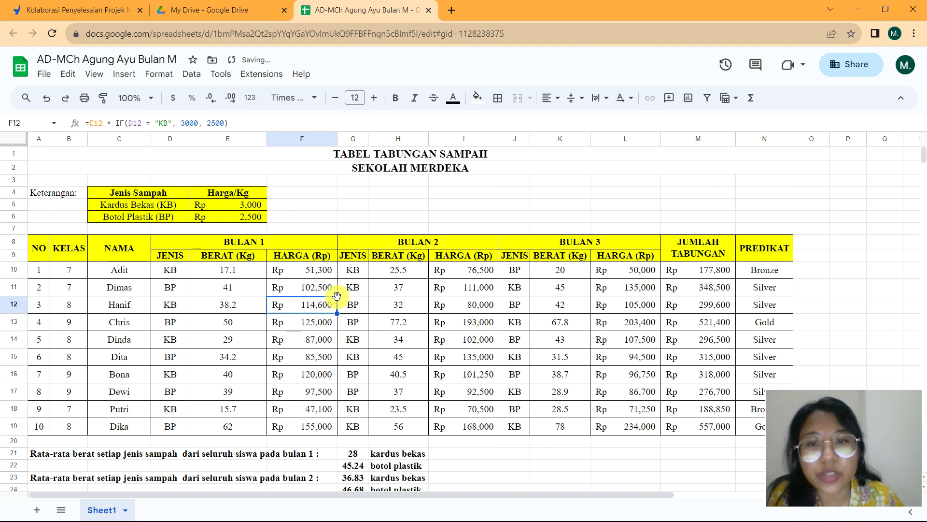
Step: Examine the first student's BULAN 2 and BULAN 3 price, JUMLAH TABUNGAN and PREDIKAT formulas, plus the summary rows below the table
click(354, 271)
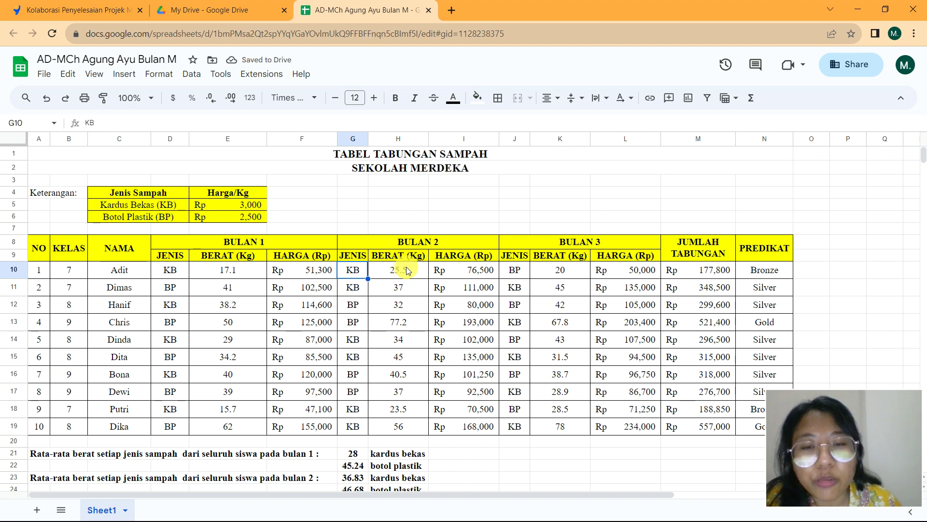
click(473, 271)
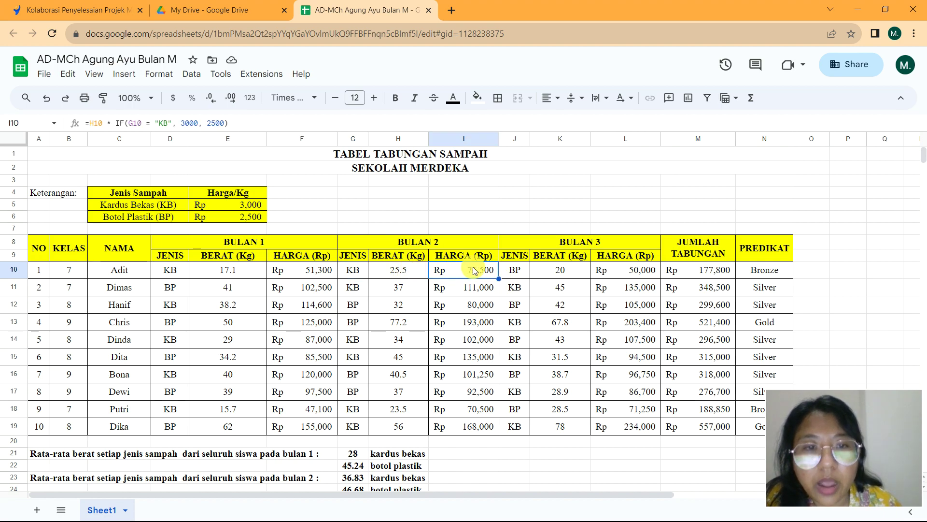
click(619, 271)
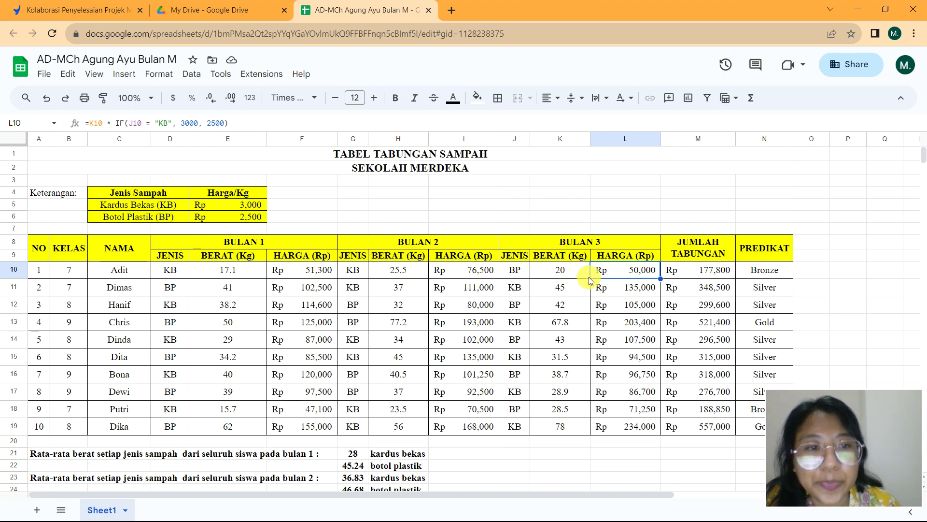
click(697, 273)
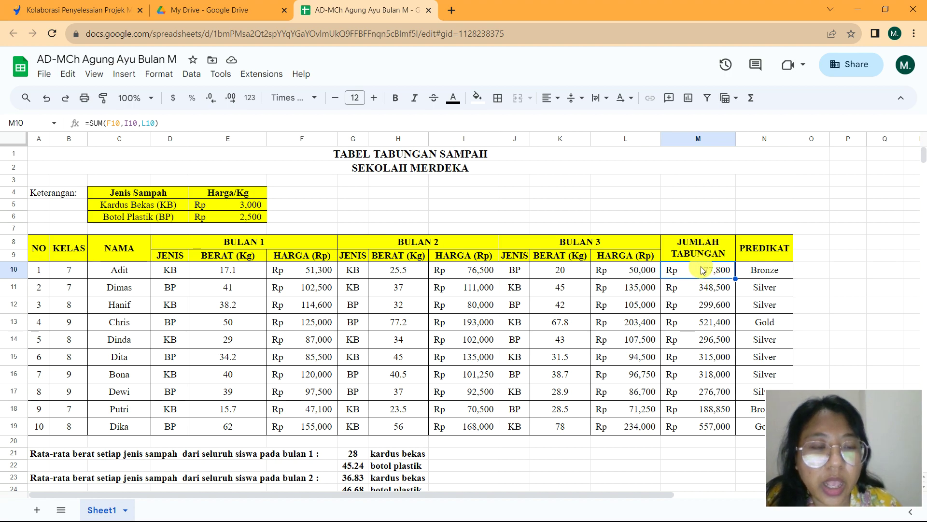
scroll(650, 285, down, 3)
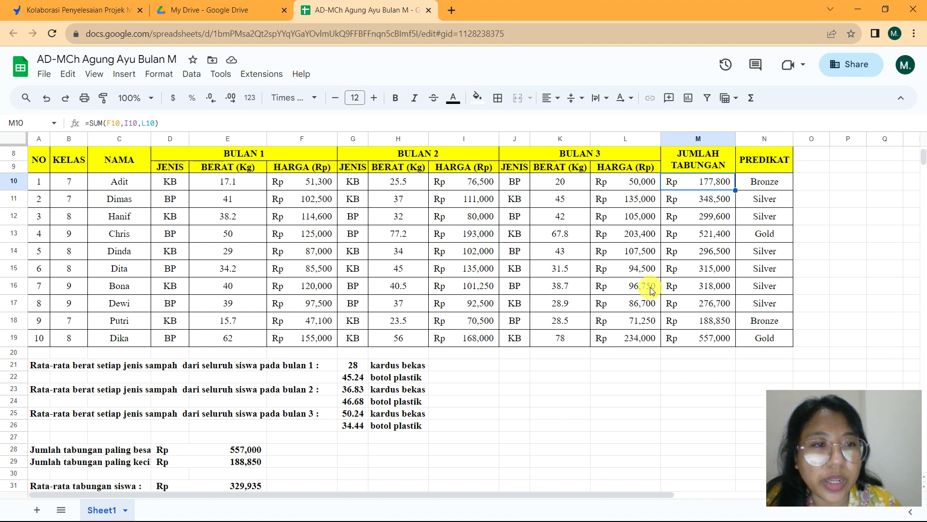
click(764, 181)
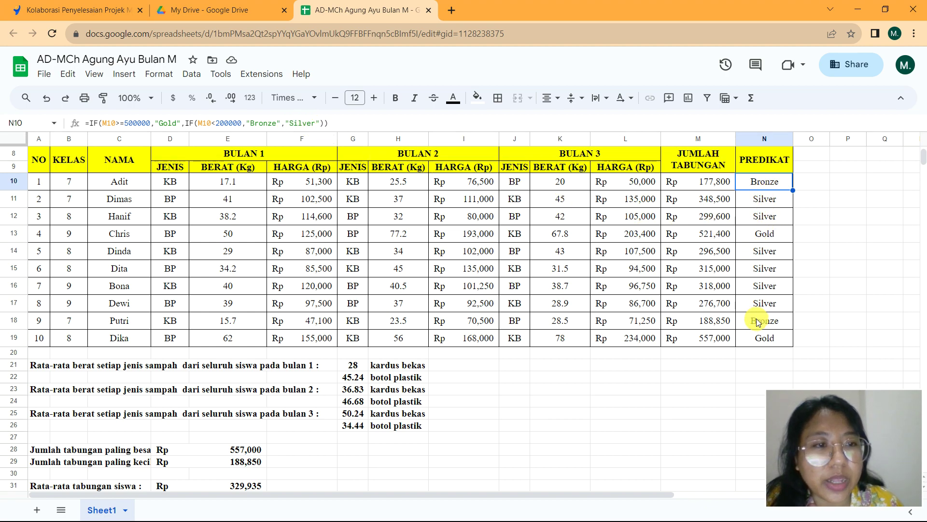
scroll(457, 387, down, 2)
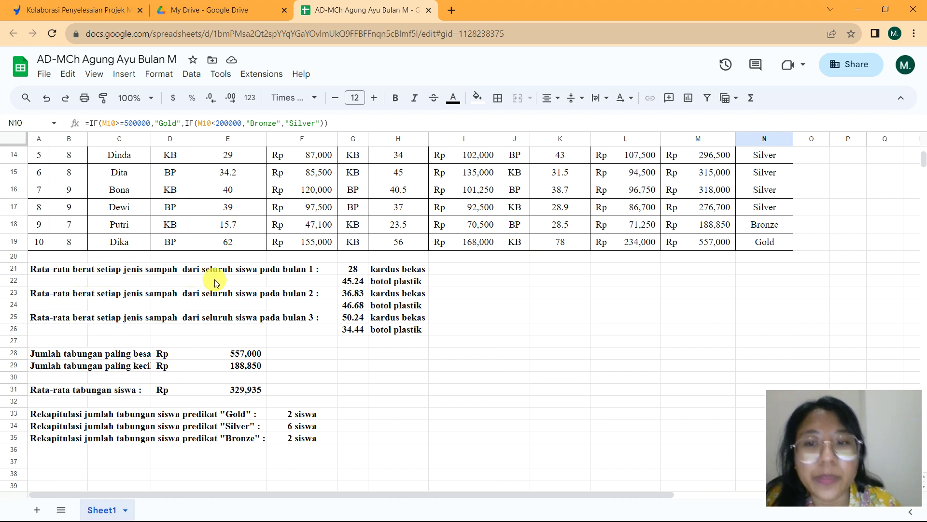
Step: Examine the BULAN 1 kardus bekas average-weight formula in G21, checking its ranges and KB criterion against the table
scroll(214, 279, up, 1)
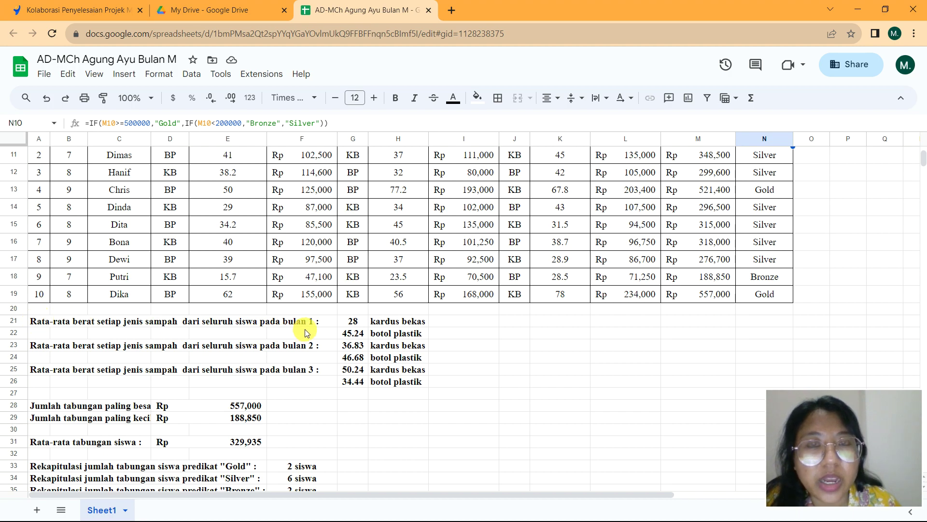
click(353, 322)
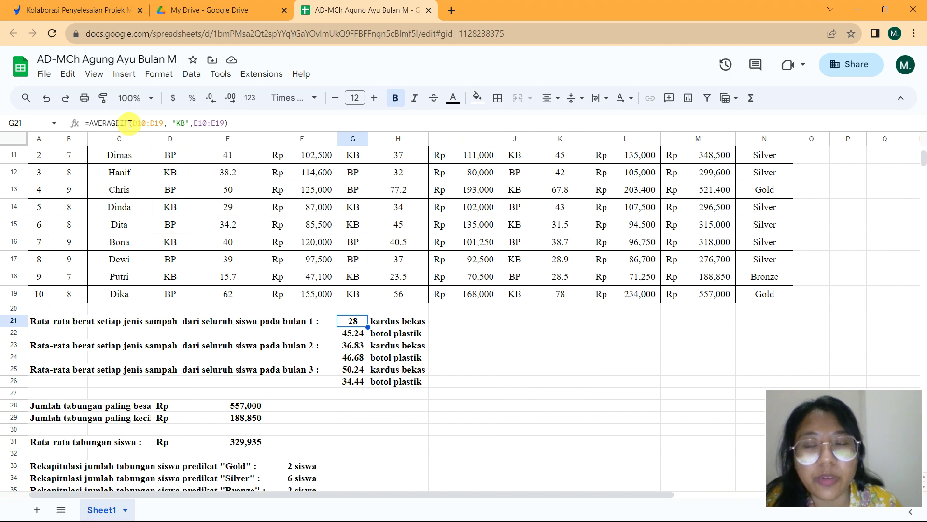
double_click(352, 323)
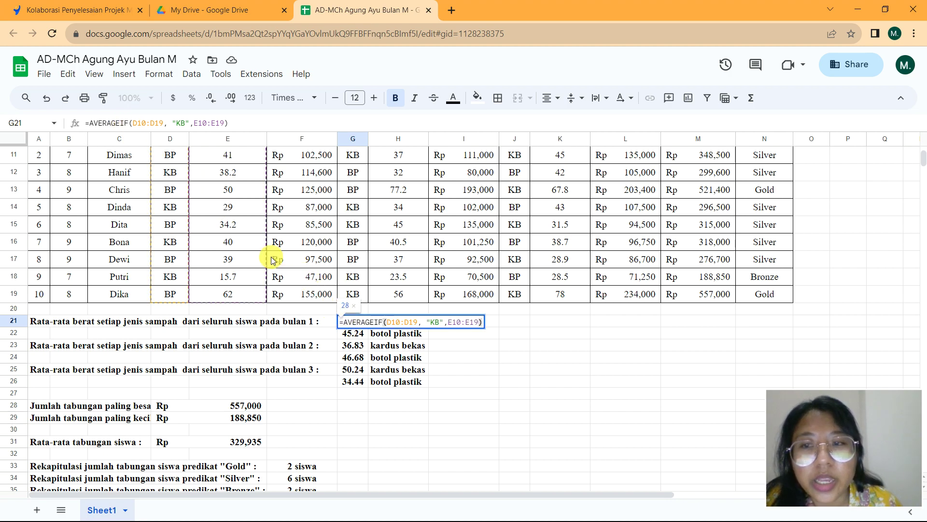
scroll(213, 228, up, 1)
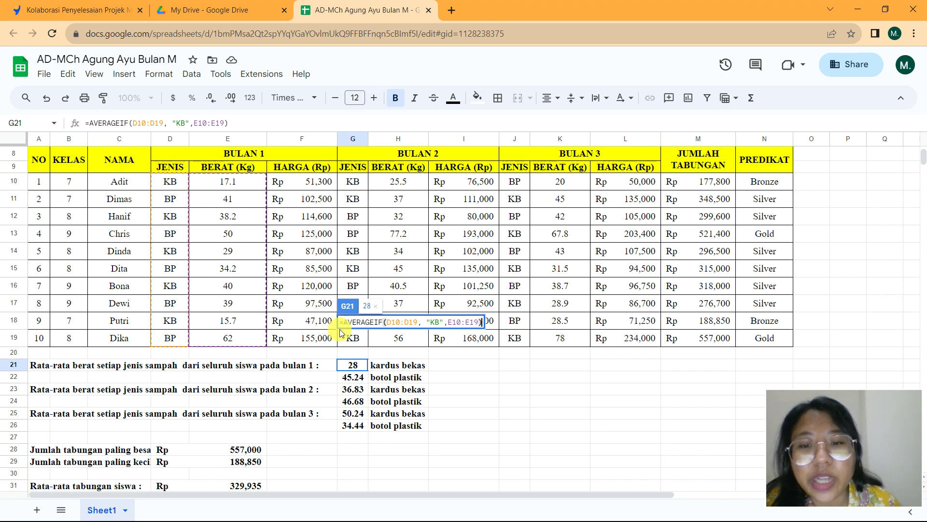
drag(427, 322, 444, 322)
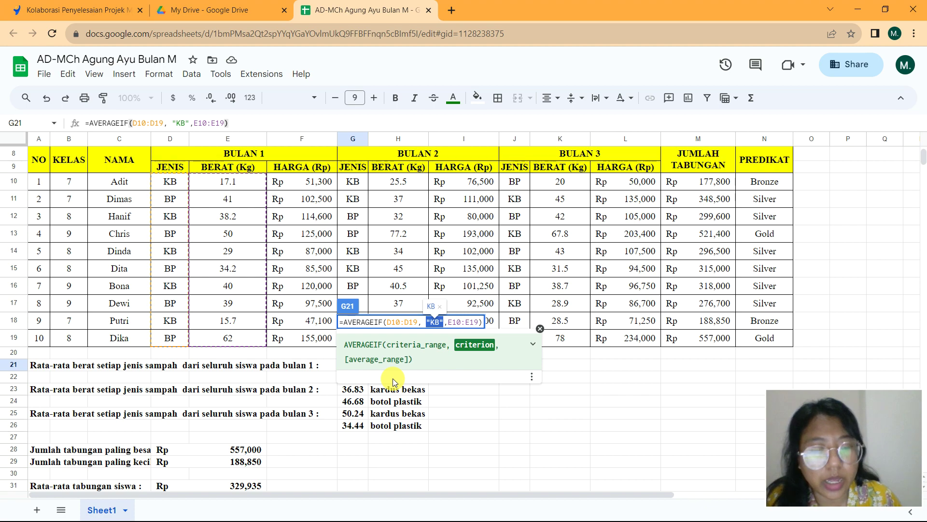
key(Return)
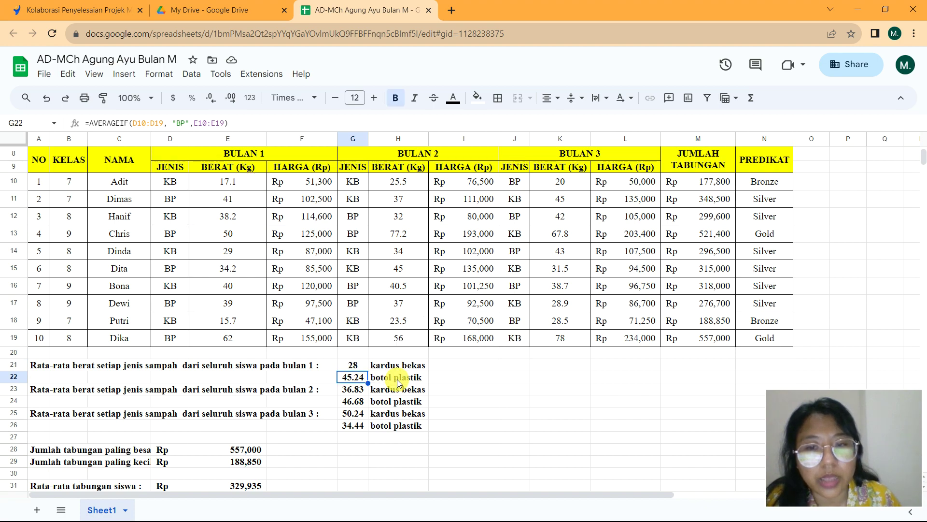
click(352, 366)
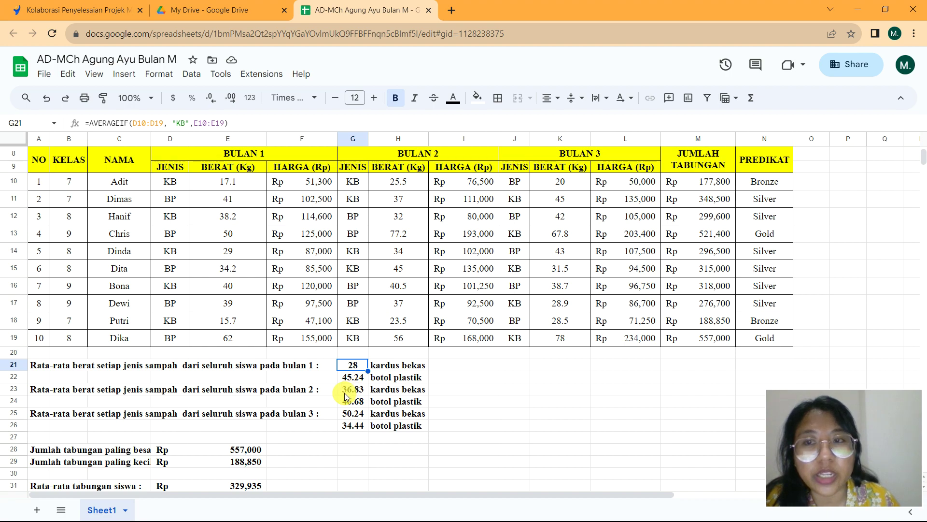
click(309, 184)
click(382, 365)
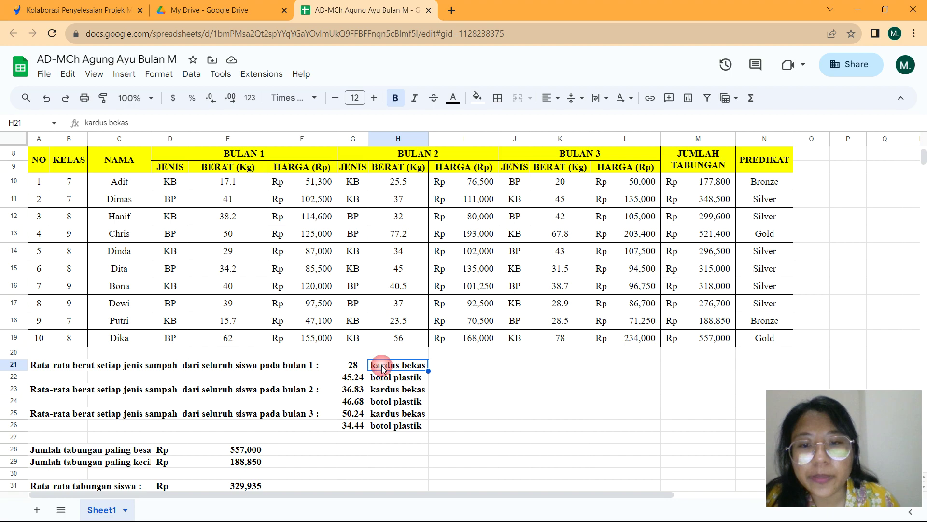
Step: Widen column C until the Jumlah tabungan paling besar and paling kecil labels in rows 28 and 29 fit fully
scroll(290, 427, down, 1)
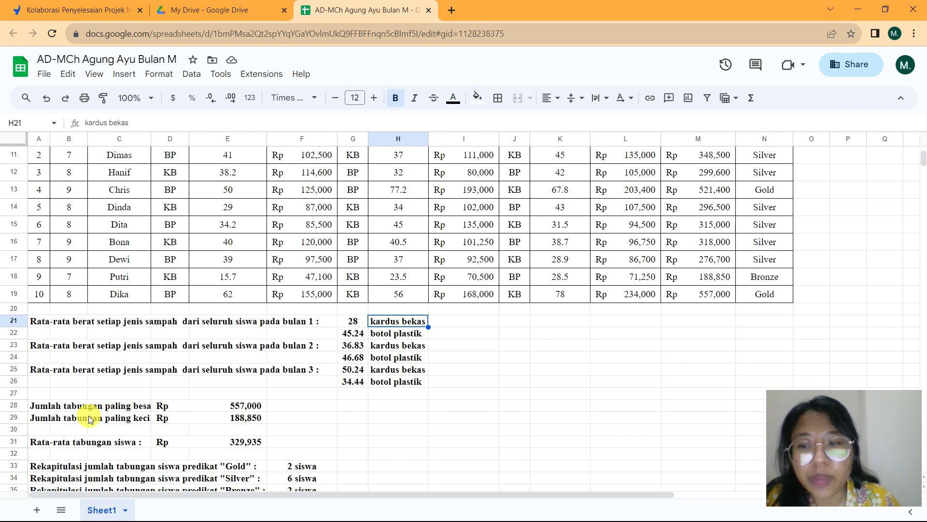
click(128, 410)
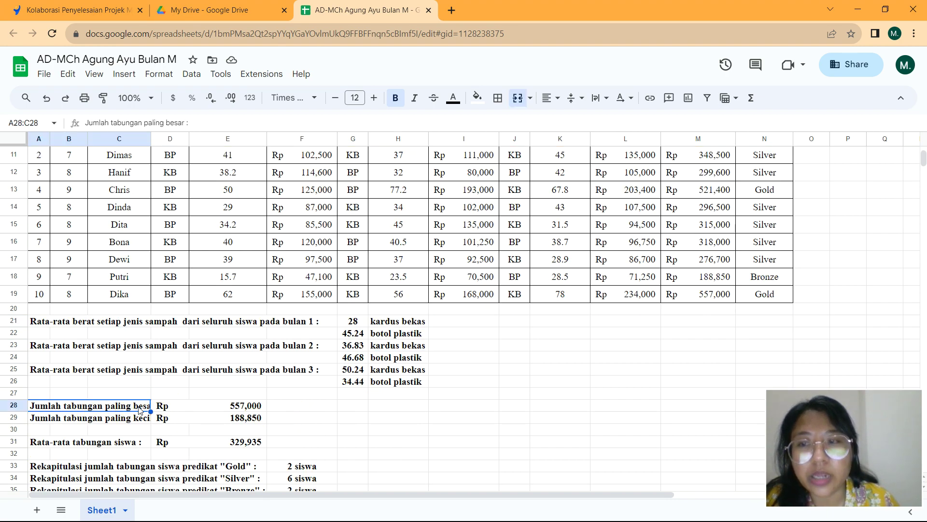
drag(150, 139, 165, 139)
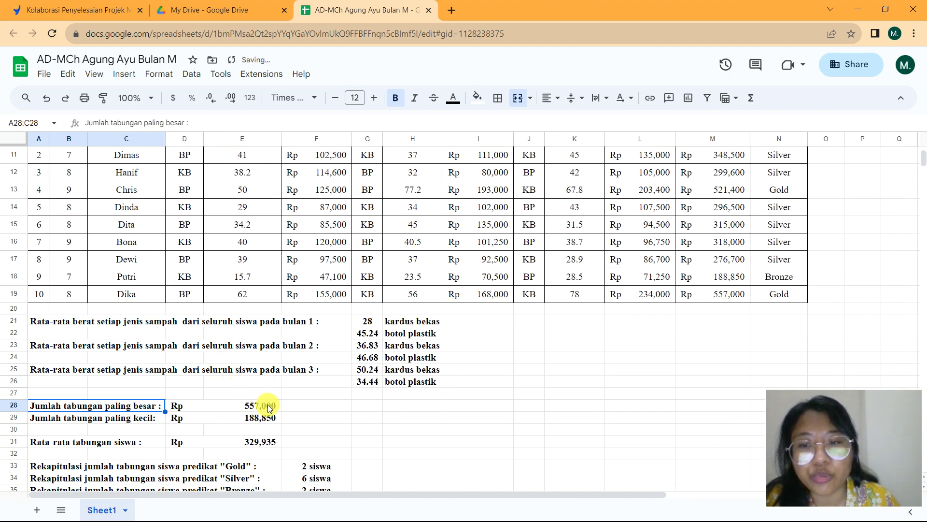
Step: Examine the largest, smallest and average savings formulas in rows 28, 29 and 31 against the JUMLAH TABUNGAN column
click(235, 410)
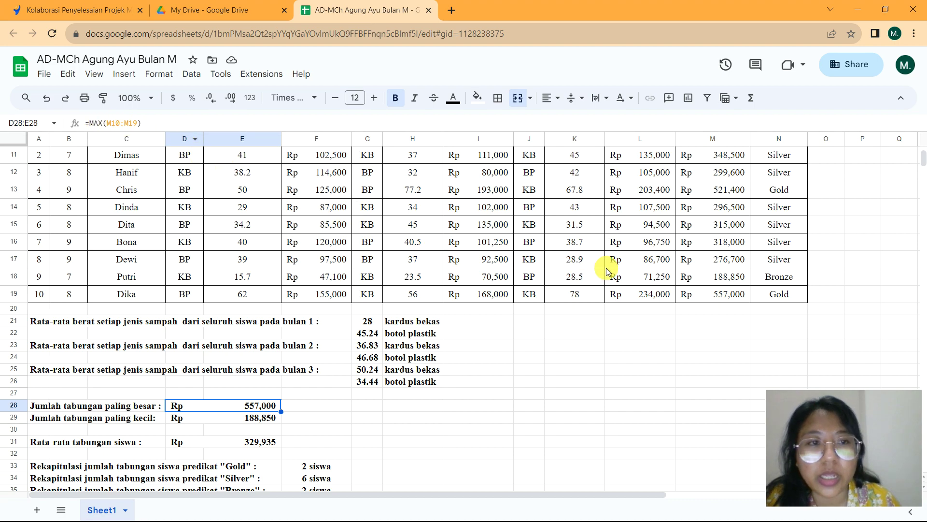
scroll(656, 277, up, 2)
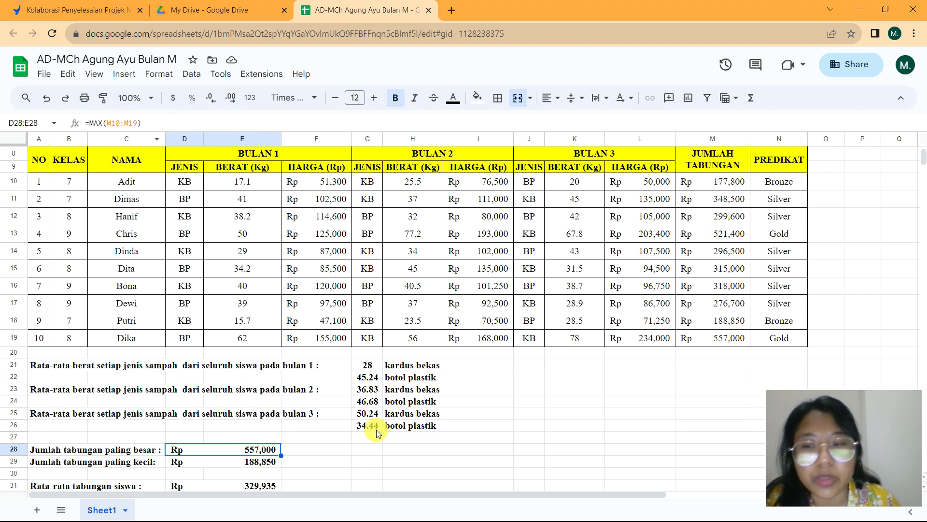
scroll(376, 429, down, 1)
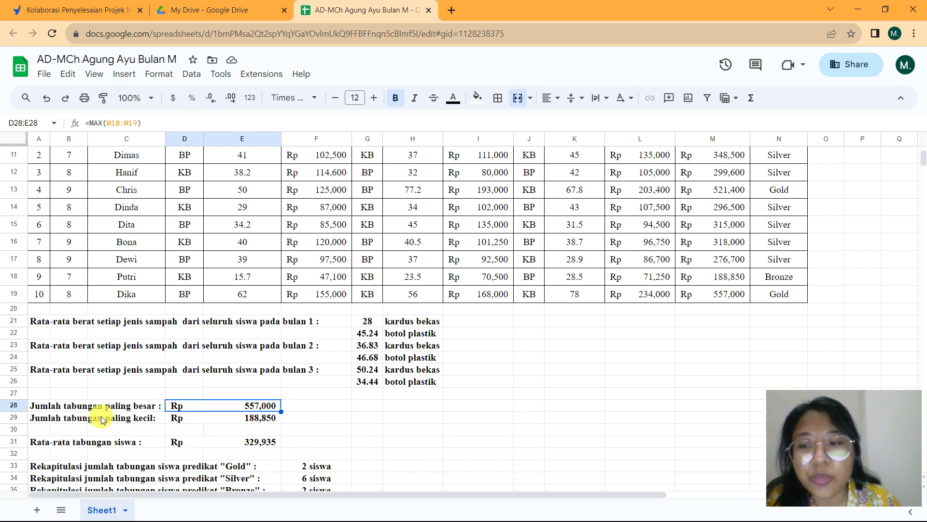
click(183, 419)
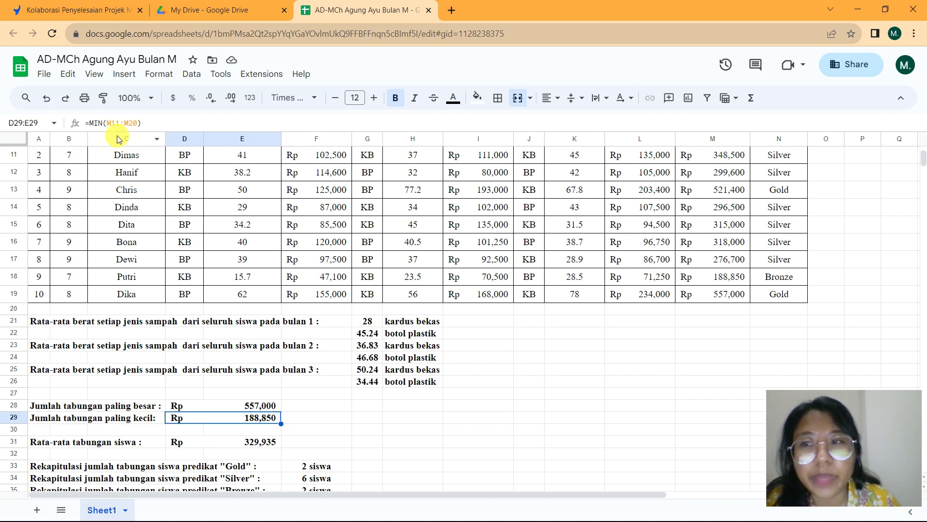
scroll(751, 173, up, 1)
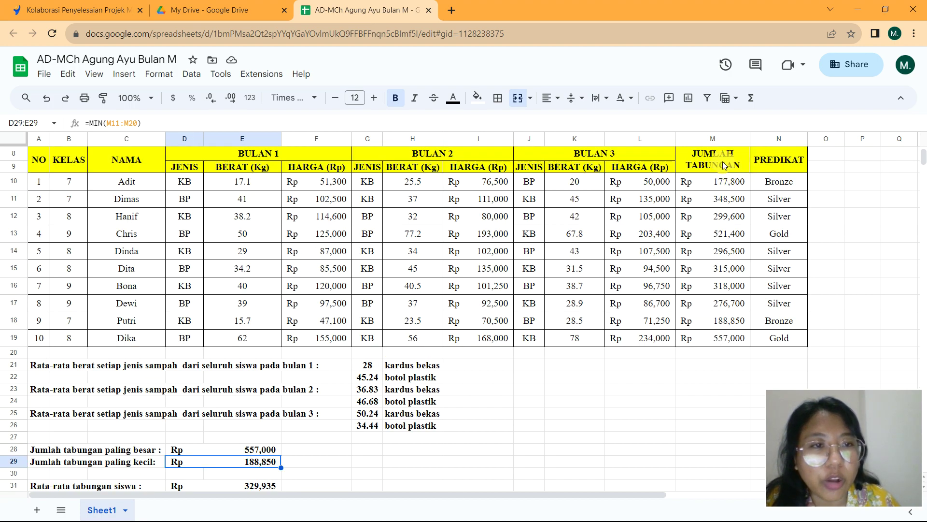
scroll(381, 389, down, 1)
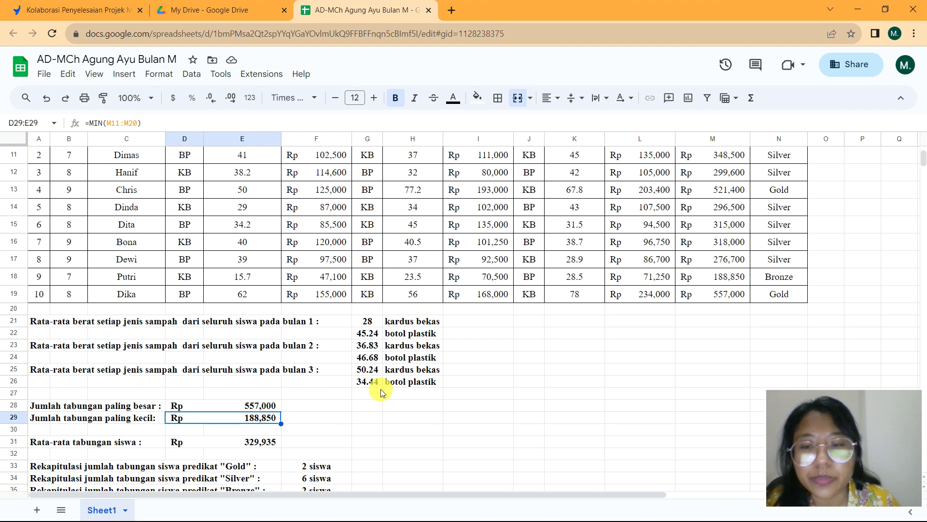
click(40, 442)
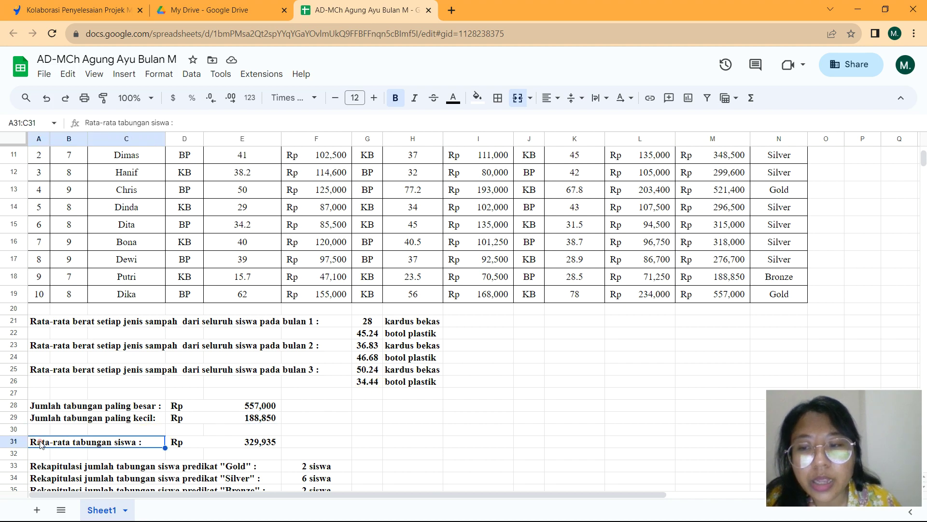
click(236, 440)
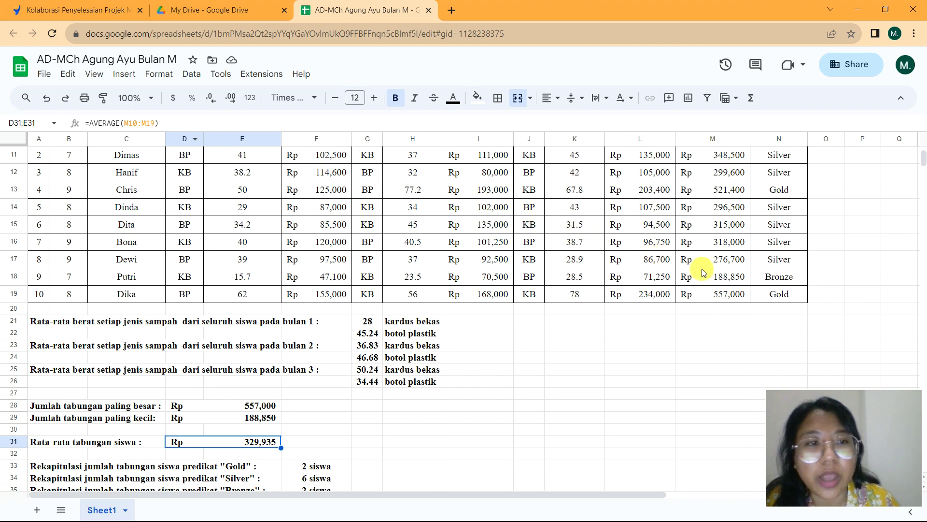
scroll(717, 272, up, 1)
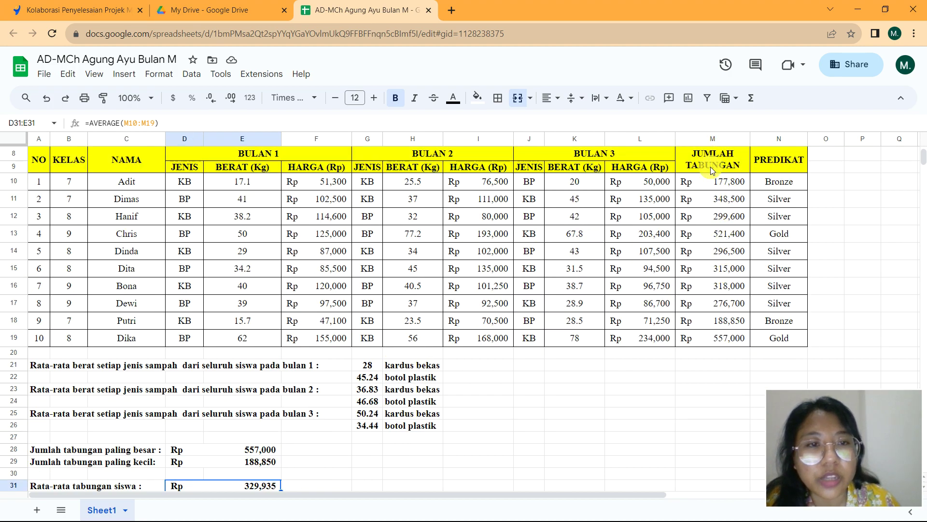
scroll(512, 377, down, 1)
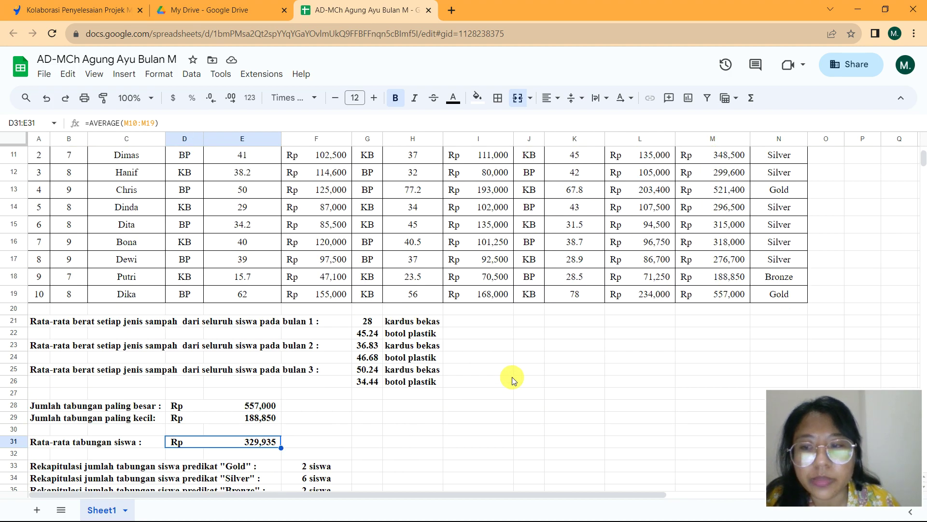
Step: Insert the word jumlah in the A31 label so it reads Rata-rata jumlah tabungan siswa :
scroll(512, 377, down, 2)
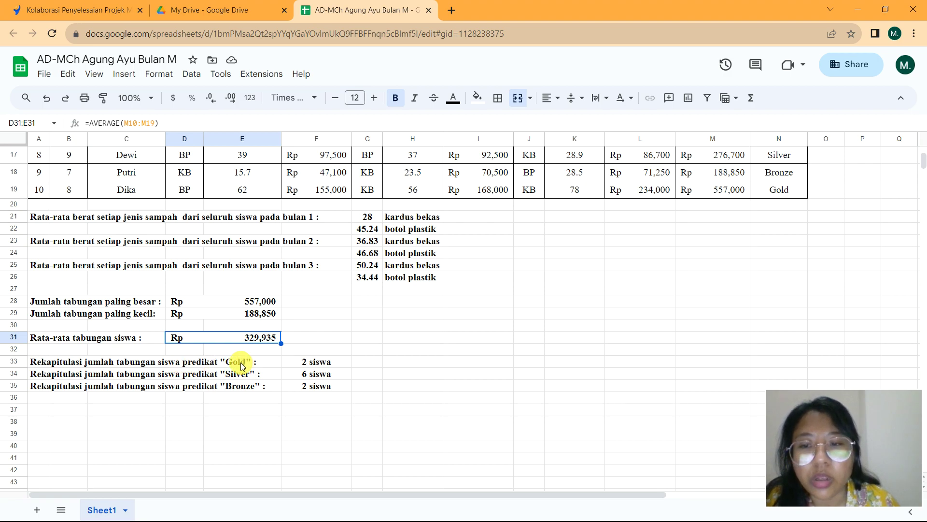
click(39, 300)
click(111, 123)
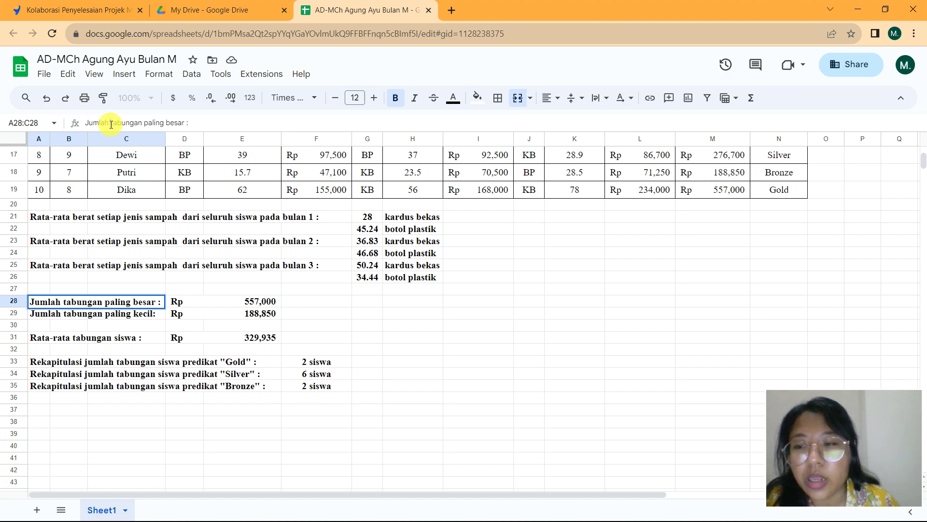
click(39, 338)
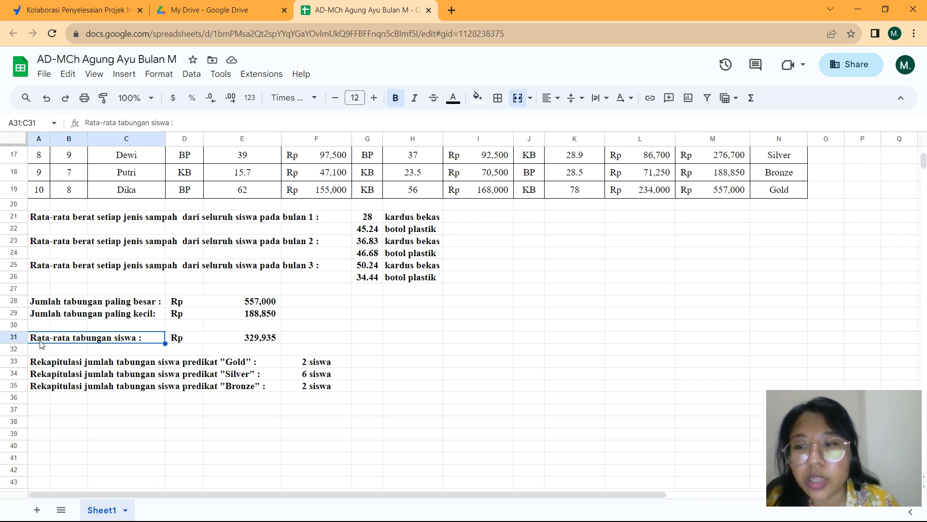
click(118, 123)
text(jumlah)
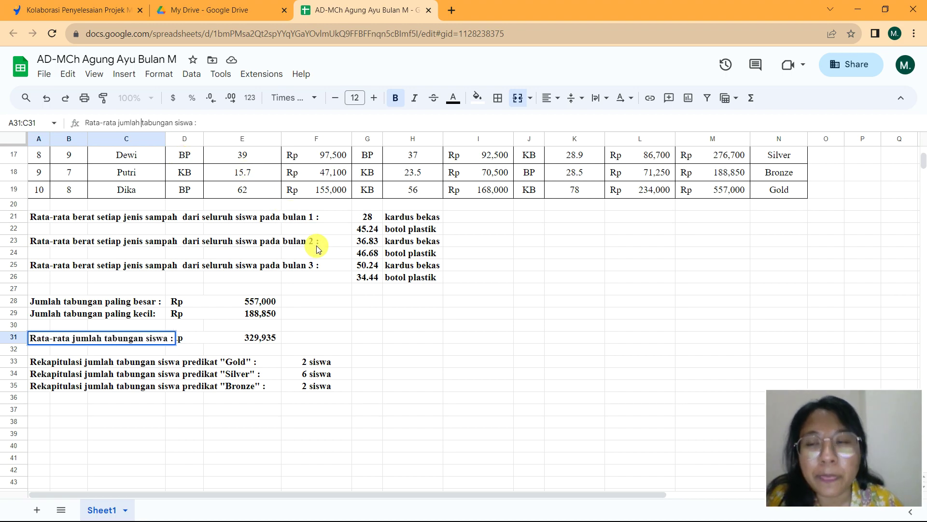
key(Return)
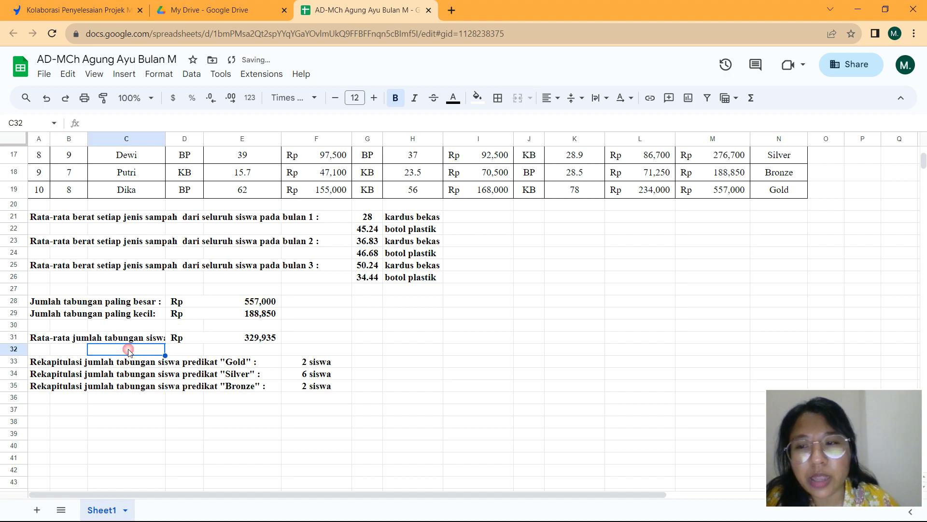
click(34, 338)
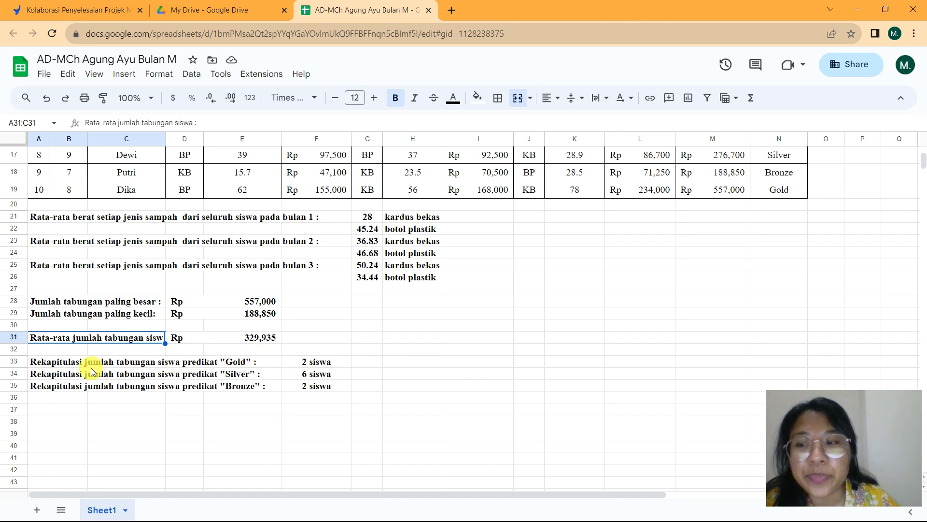
Step: Examine the Gold recap formula in F33, checking its range and criterion against the PREDIKAT column
click(38, 363)
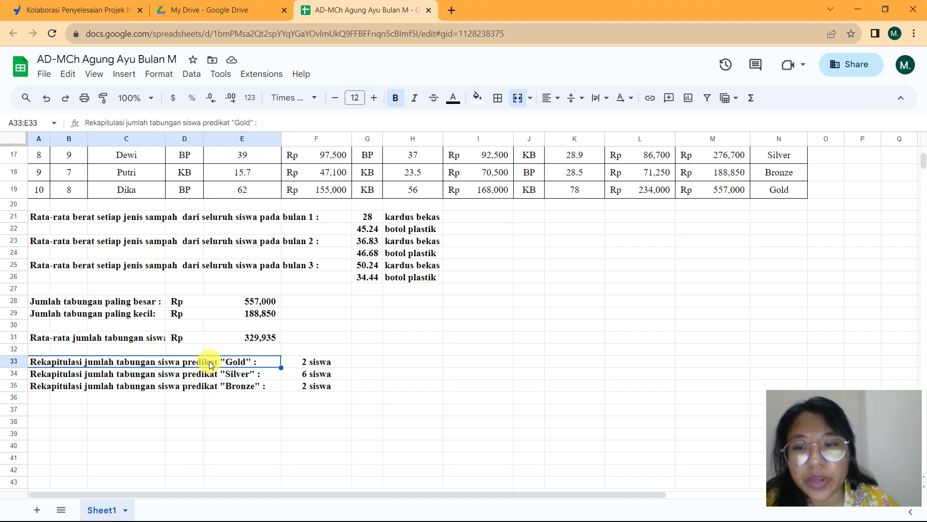
click(309, 365)
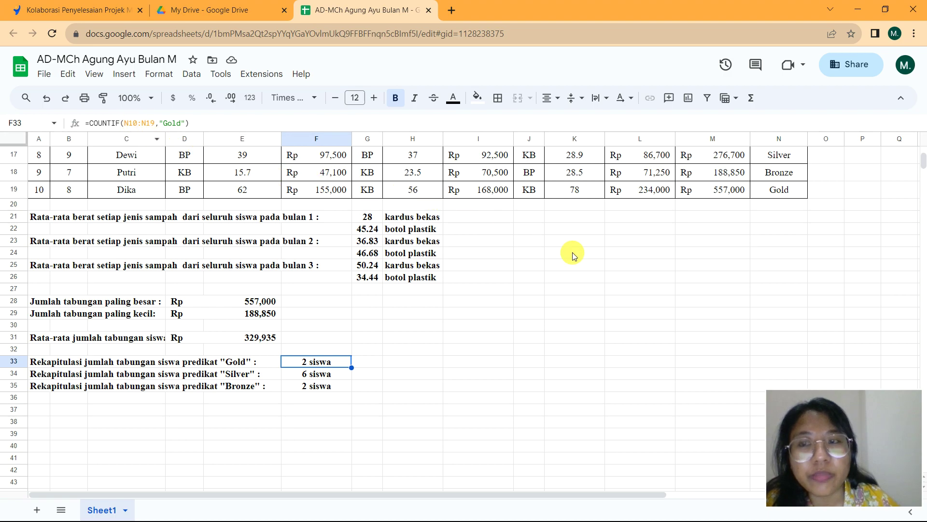
scroll(570, 251, up, 3)
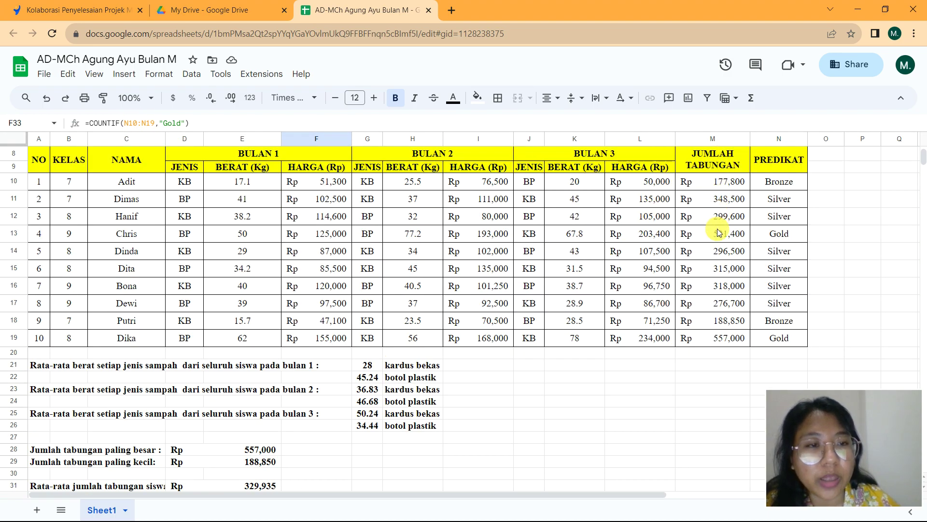
scroll(361, 325, down, 2)
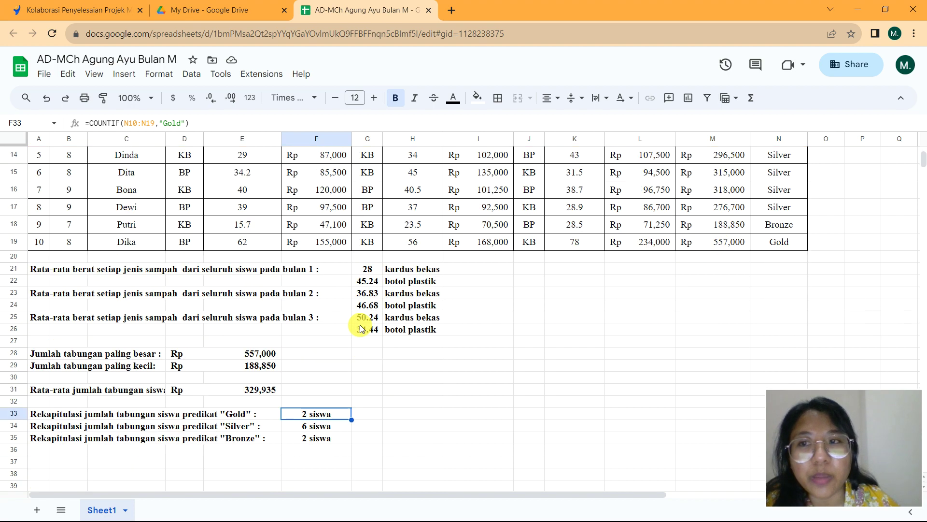
double_click(334, 414)
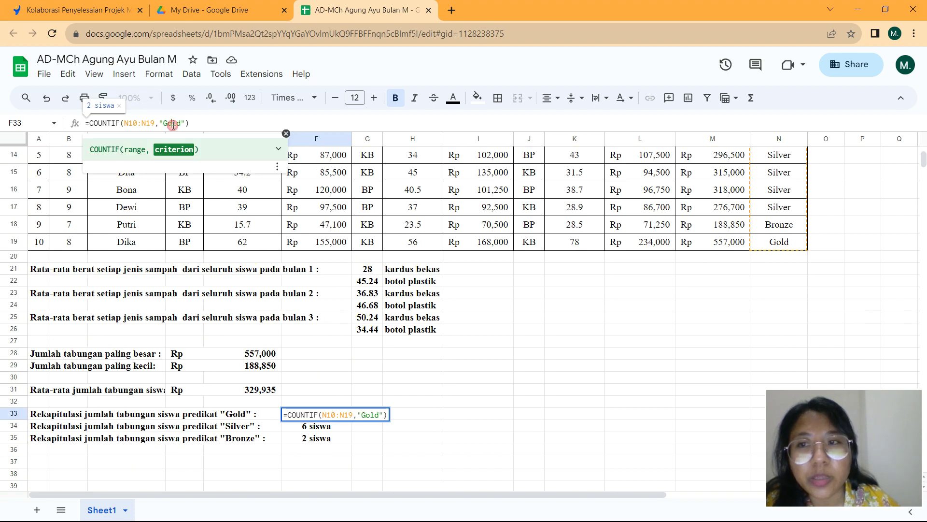
double_click(369, 414)
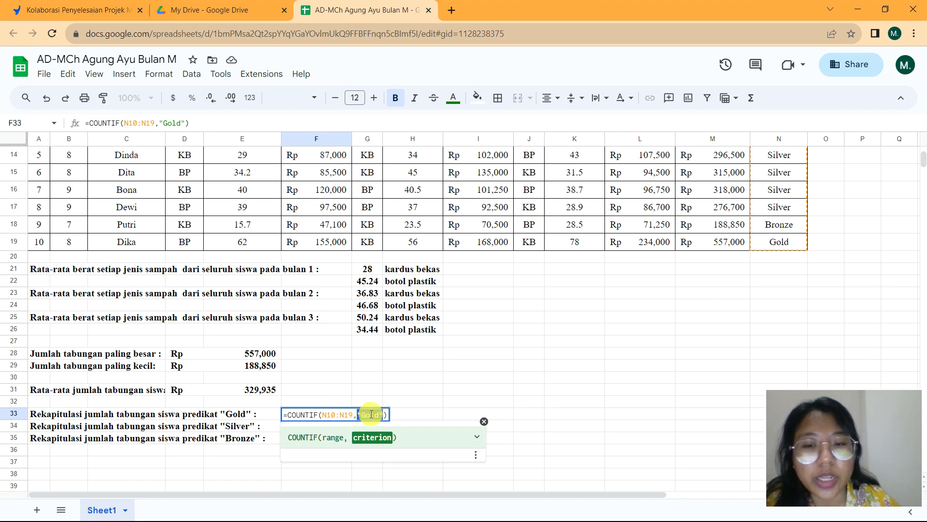
click(371, 415)
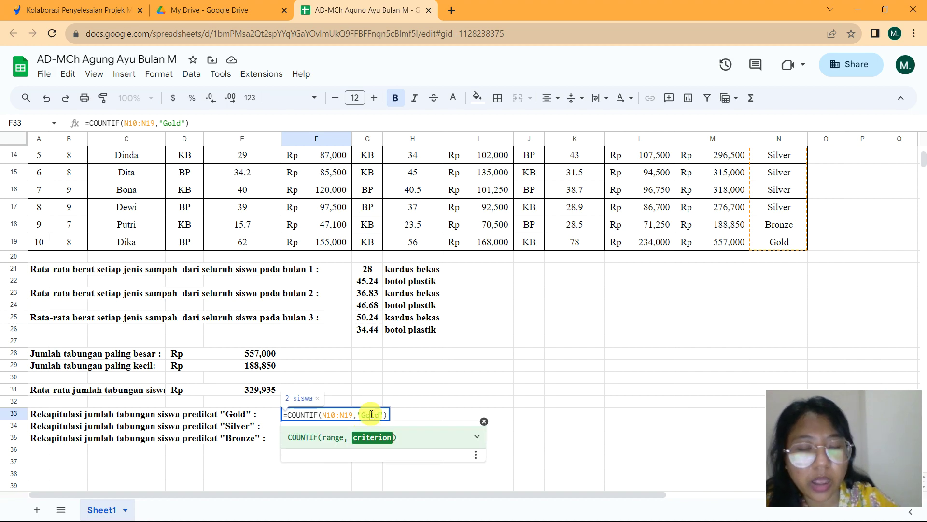
key(Return)
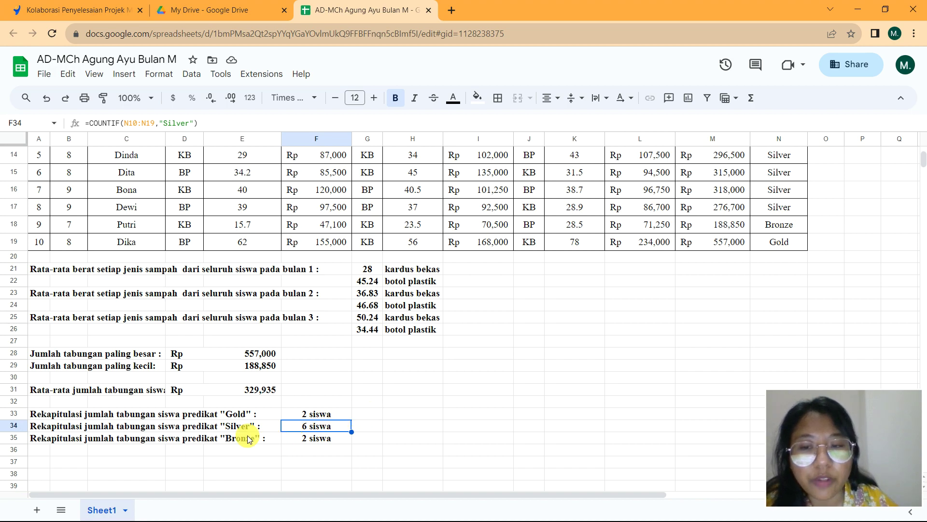
Step: Check the Silver and Gold recap formulas in F34 and F33 against the entries in the PREDIKAT column
scroll(483, 405, up, 3)
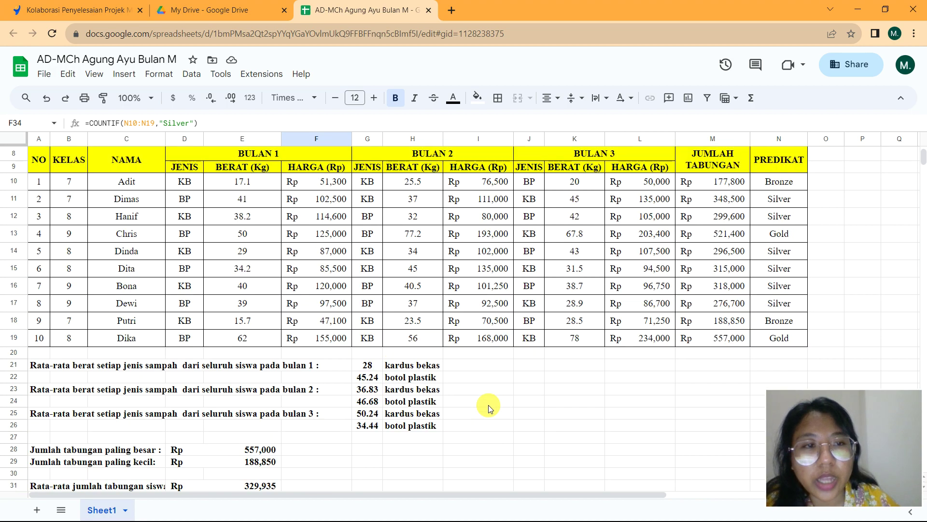
scroll(717, 323, down, 1)
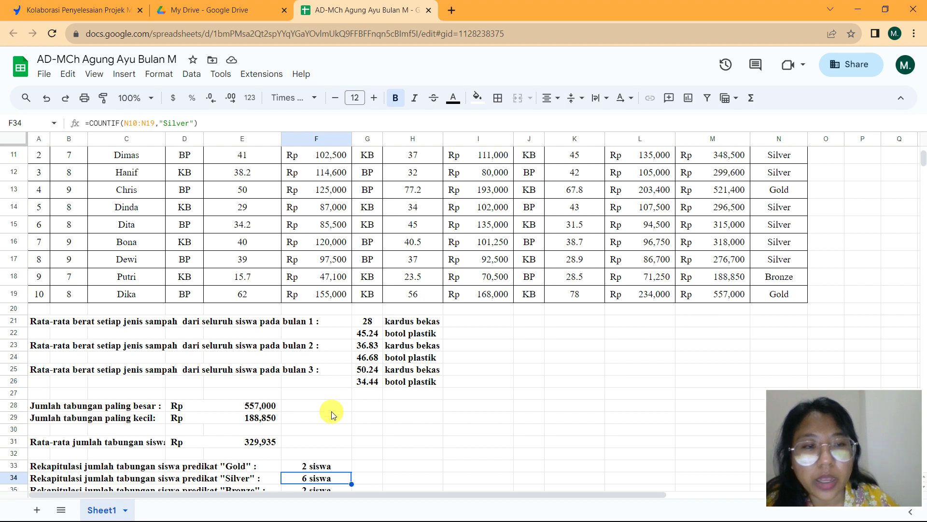
scroll(298, 453, down, 1)
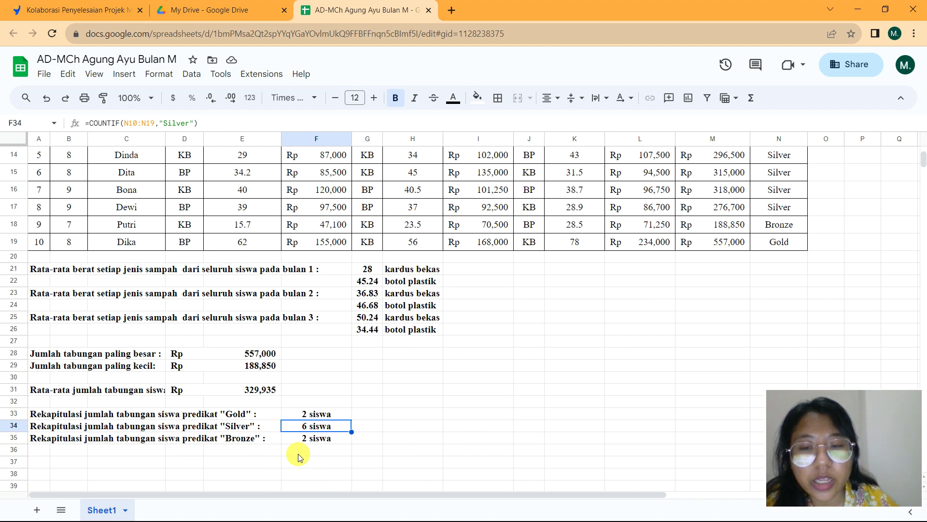
click(317, 415)
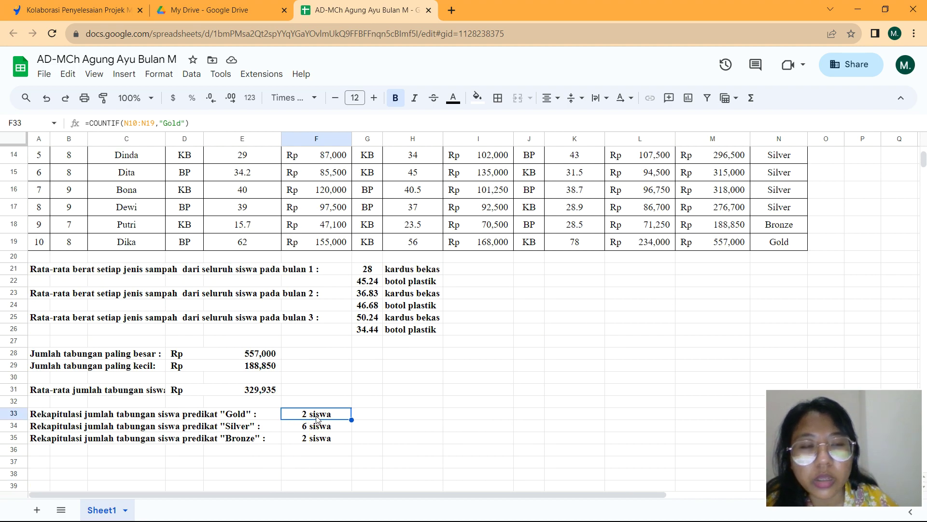
scroll(743, 308, up, 2)
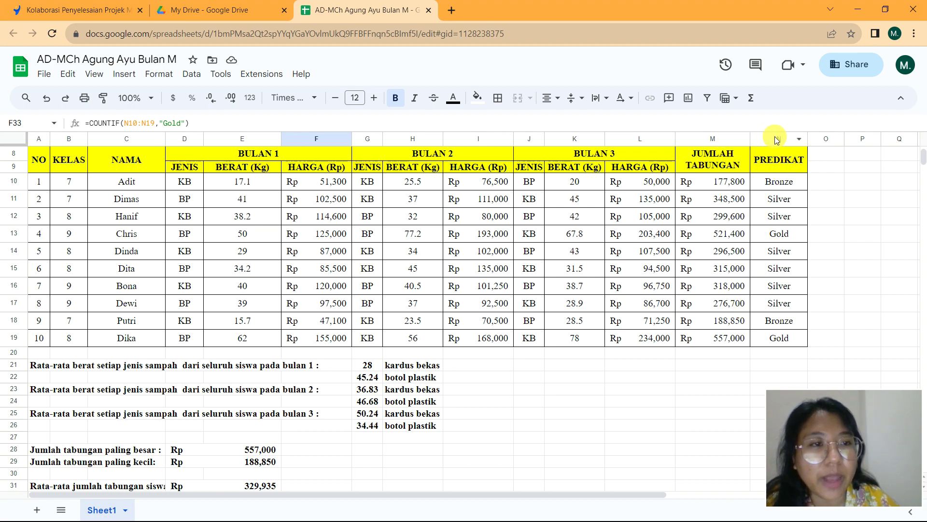
scroll(210, 372, down, 2)
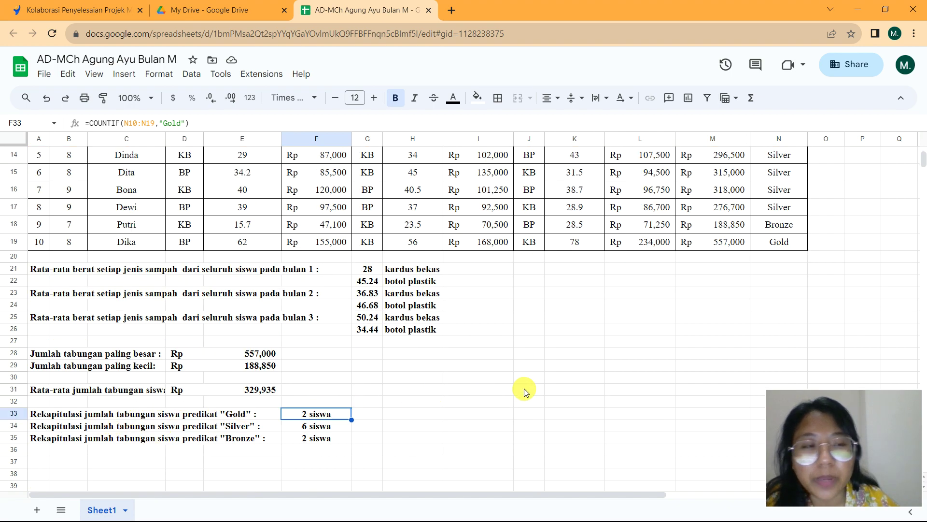
scroll(524, 388, up, 3)
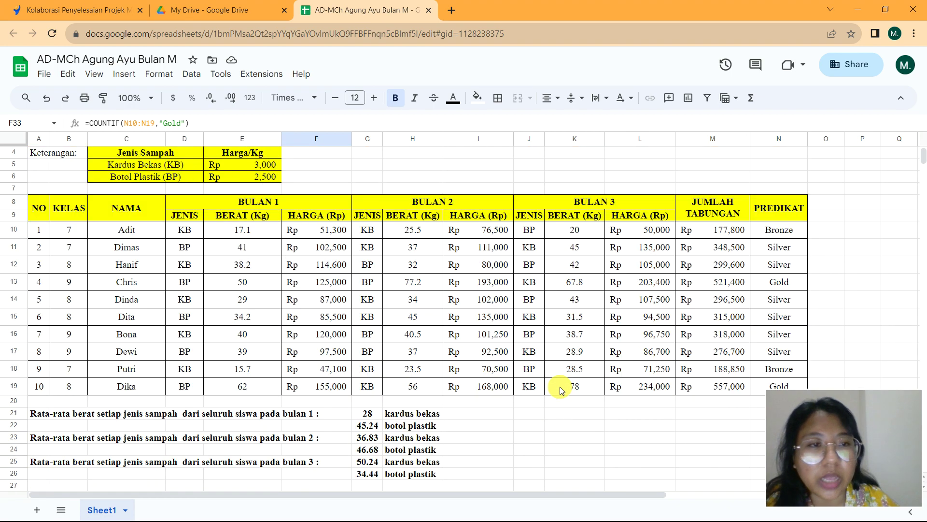
Step: Examine the PREDIKAT column's IF formula and compare its predicates with the Gold, Silver and Bronze recap rows
click(779, 232)
scroll(779, 317, down, 1)
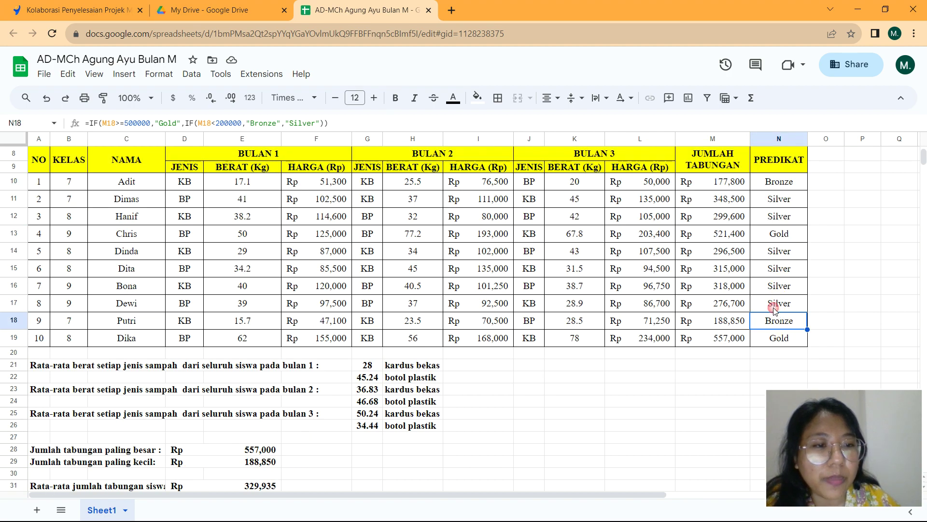
scroll(441, 375, down, 3)
click(323, 363)
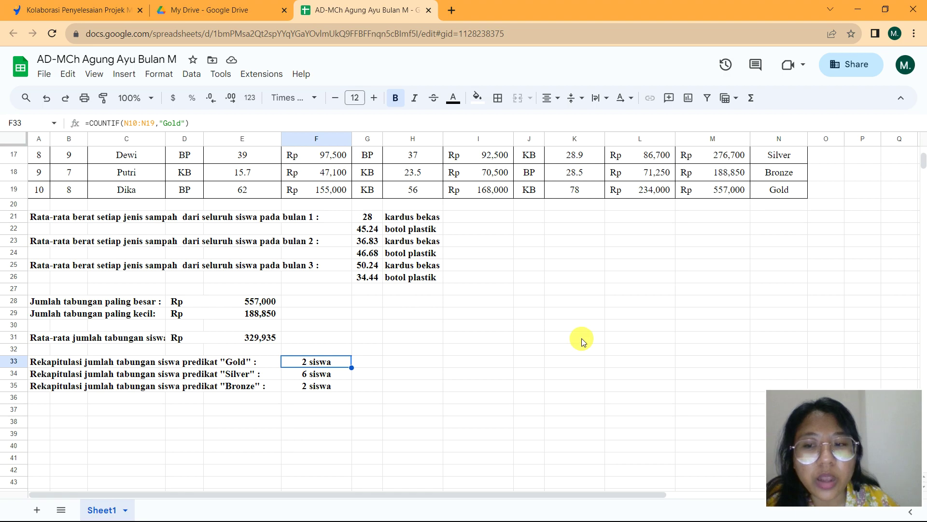
scroll(581, 338, up, 5)
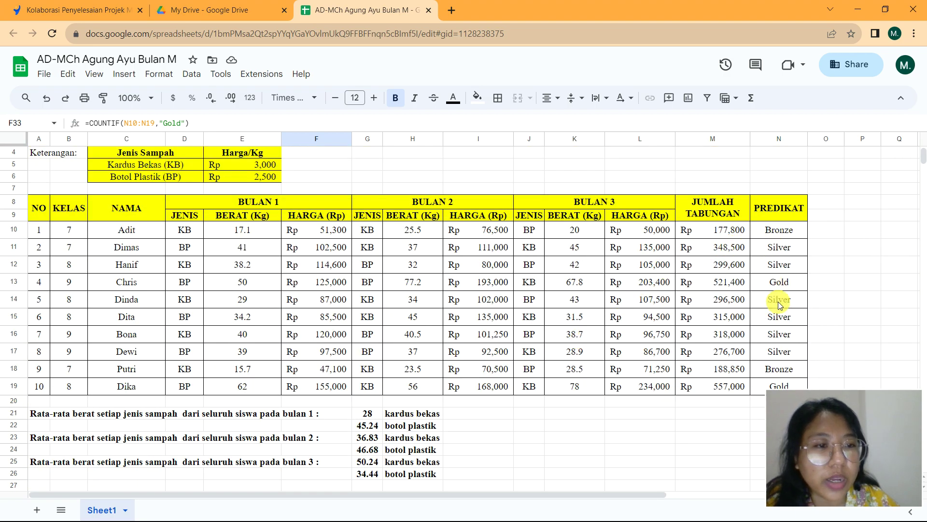
scroll(703, 369, down, 2)
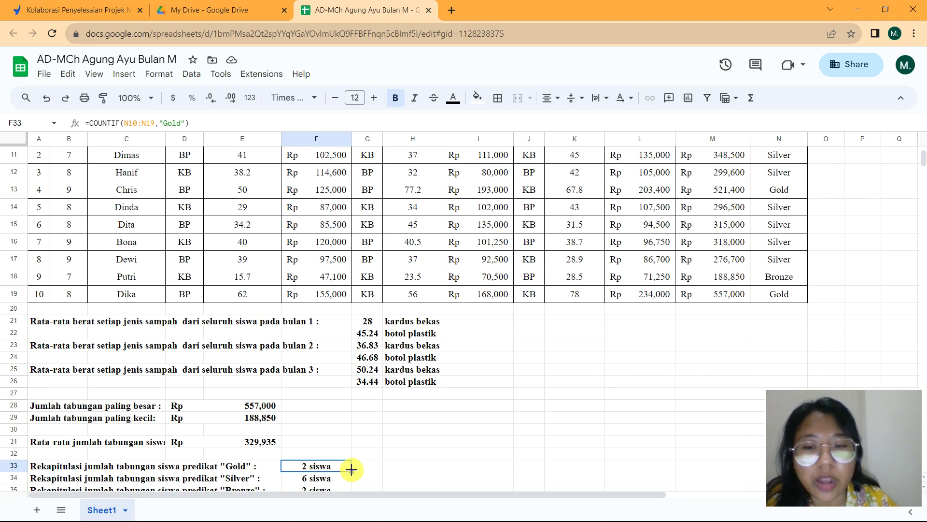
scroll(347, 471, down, 1)
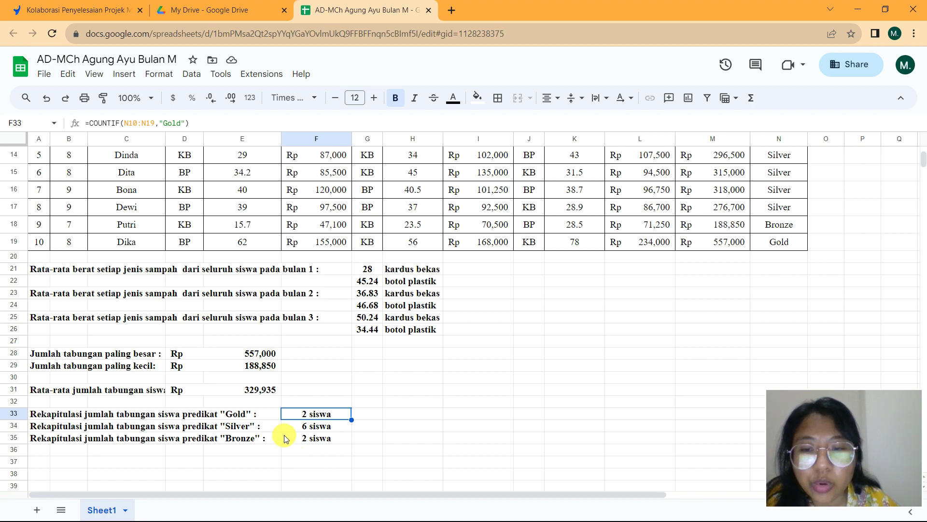
Step: Review the savings table against its summary rows and inspect the Kardus Bekas price per kg in E5
scroll(556, 384, up, 4)
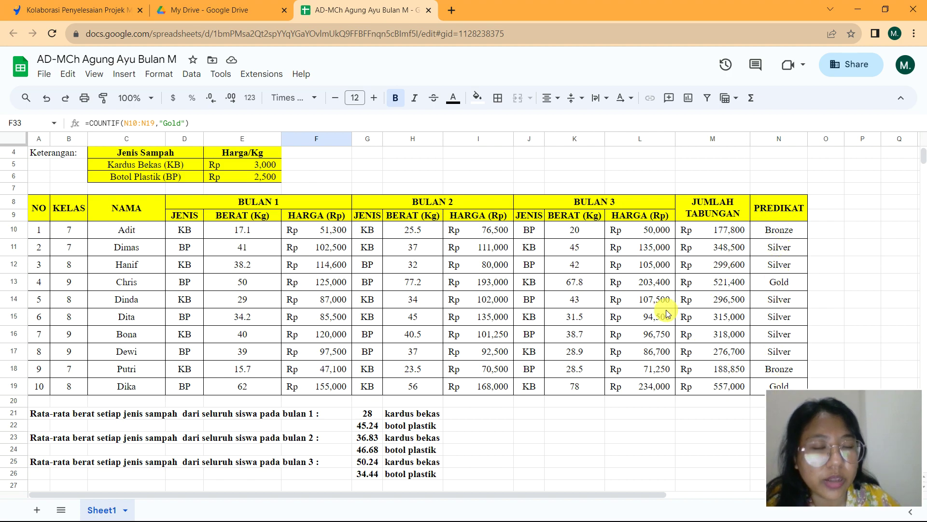
scroll(468, 429, down, 3)
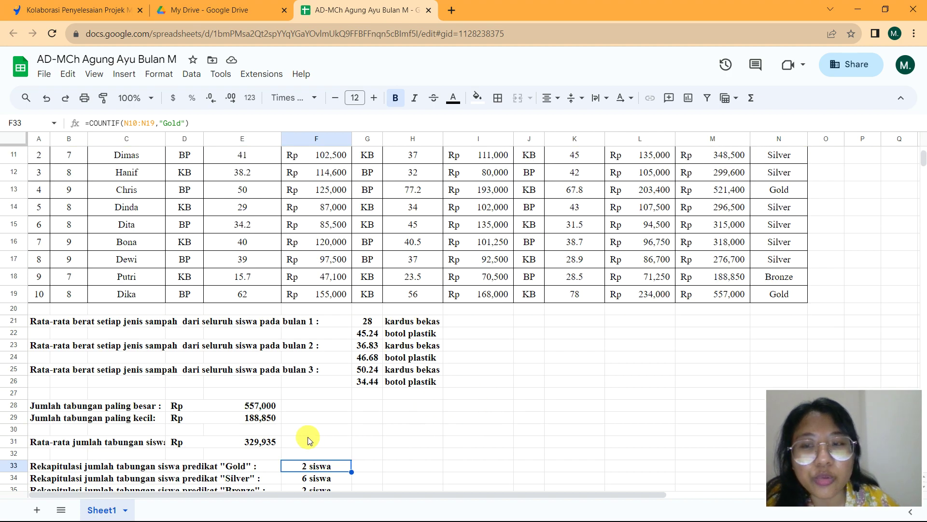
scroll(310, 420, up, 3)
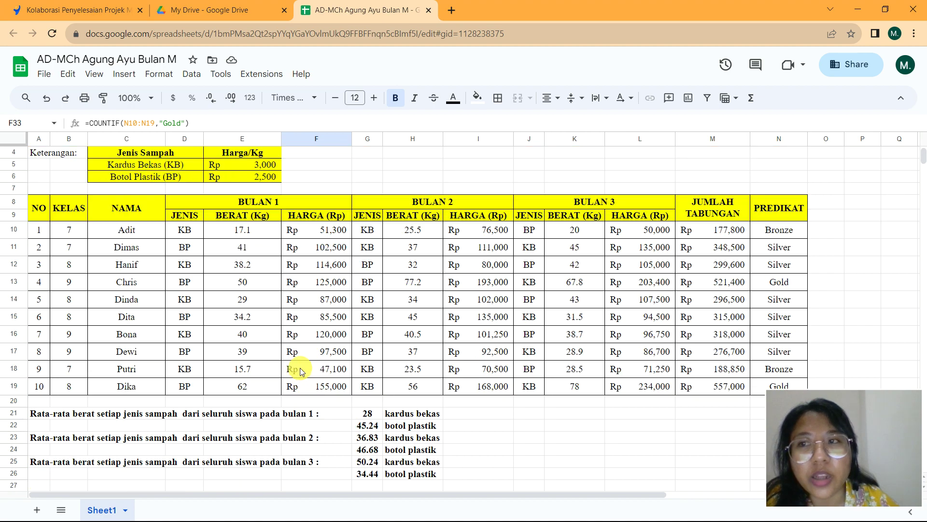
scroll(300, 367, up, 2)
click(230, 203)
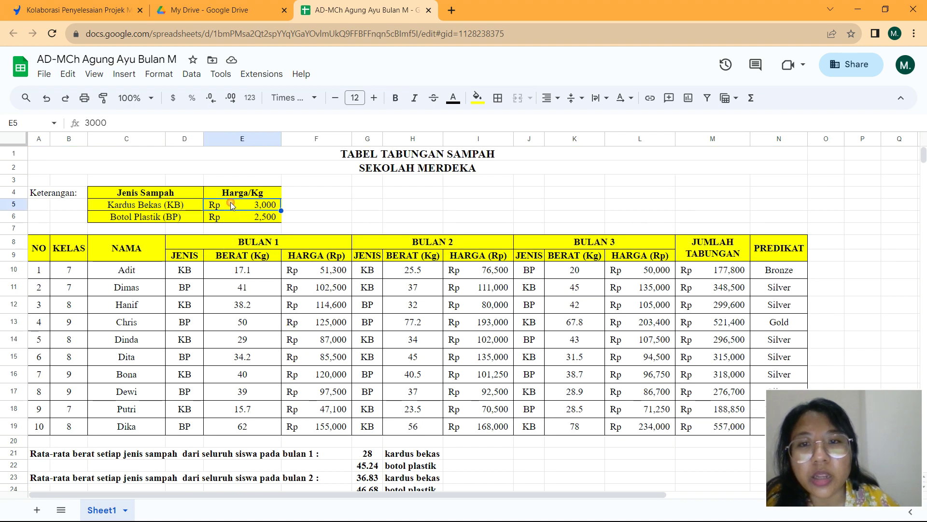